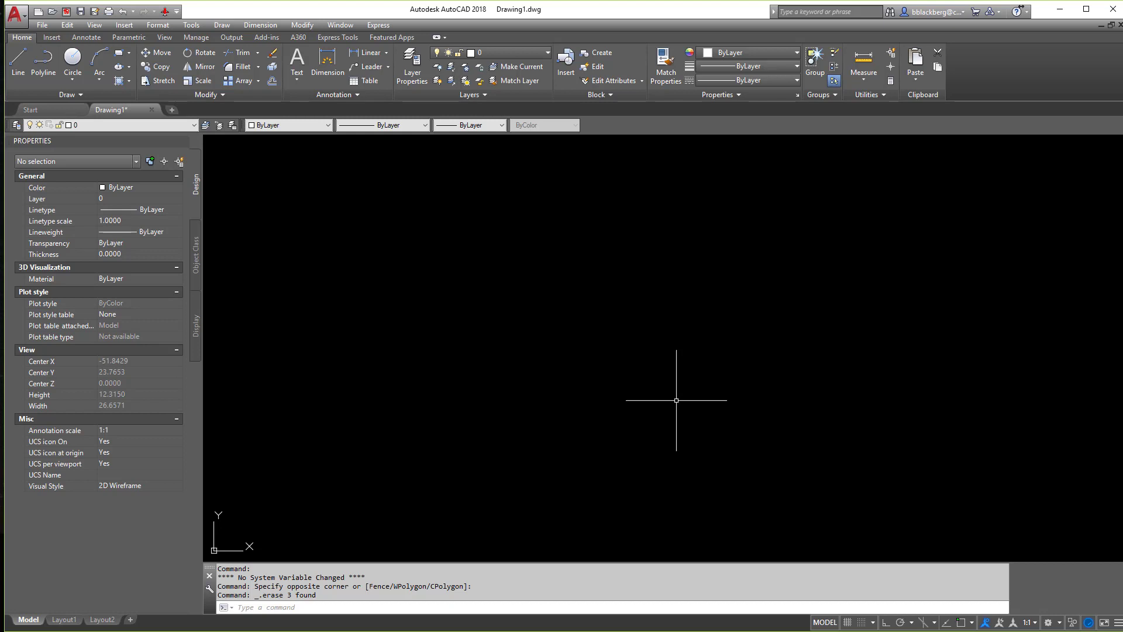
Open Tool Palettes with Ctrl+3, dock it along the right edge, and display the Annotation palette
key(ctrl+3)
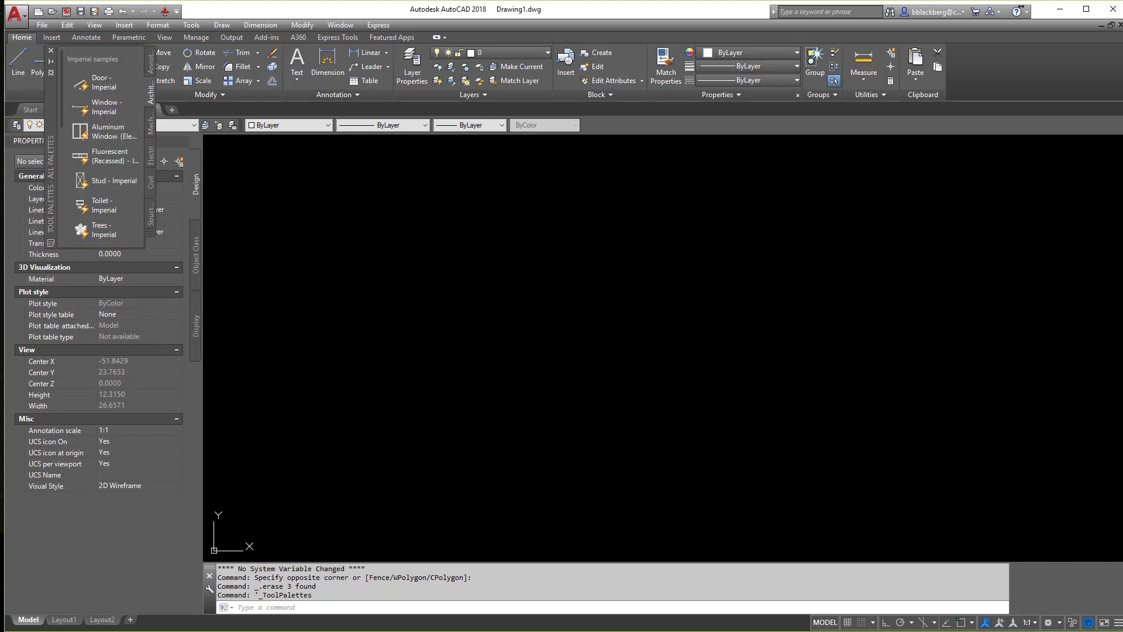
drag(47, 100, 1110, 311)
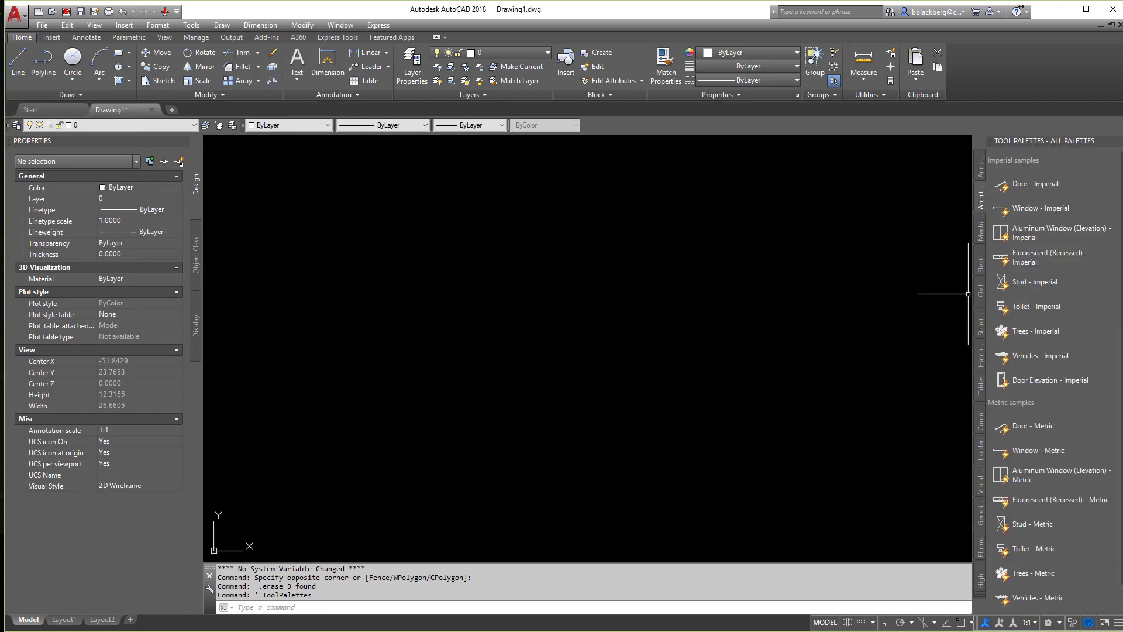
drag(1082, 141, 828, 181)
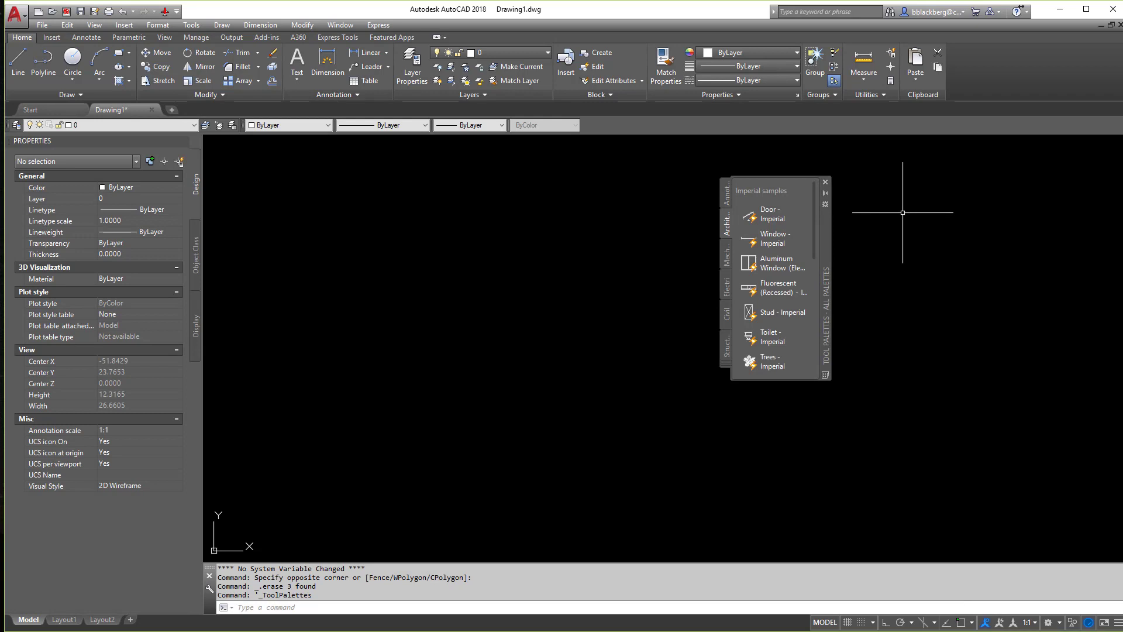
drag(829, 234, 1105, 227)
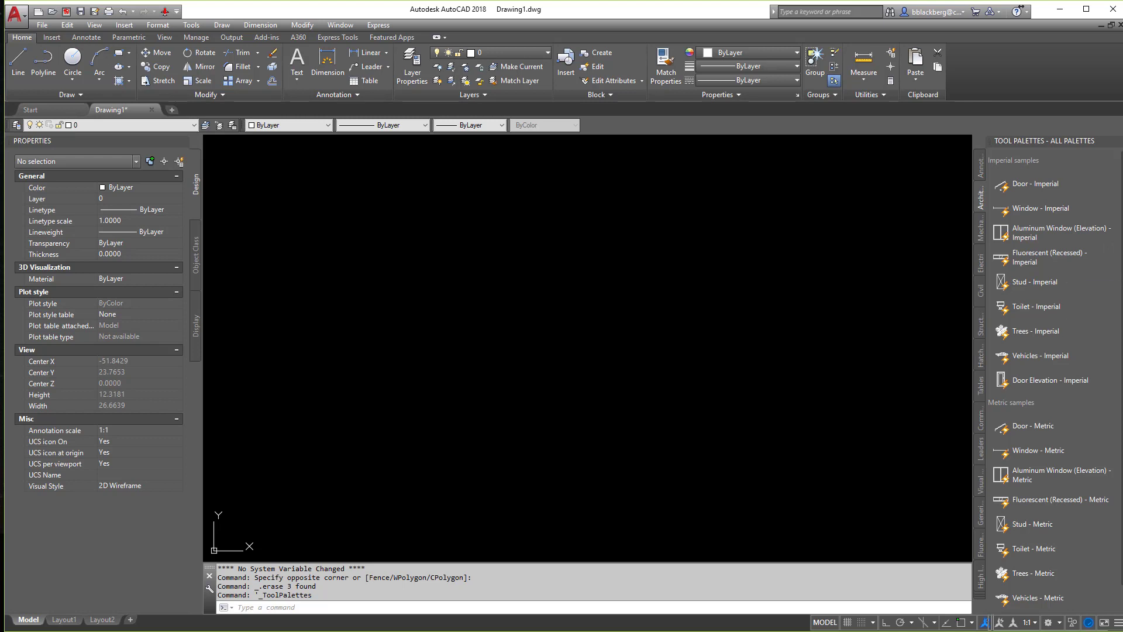
click(980, 165)
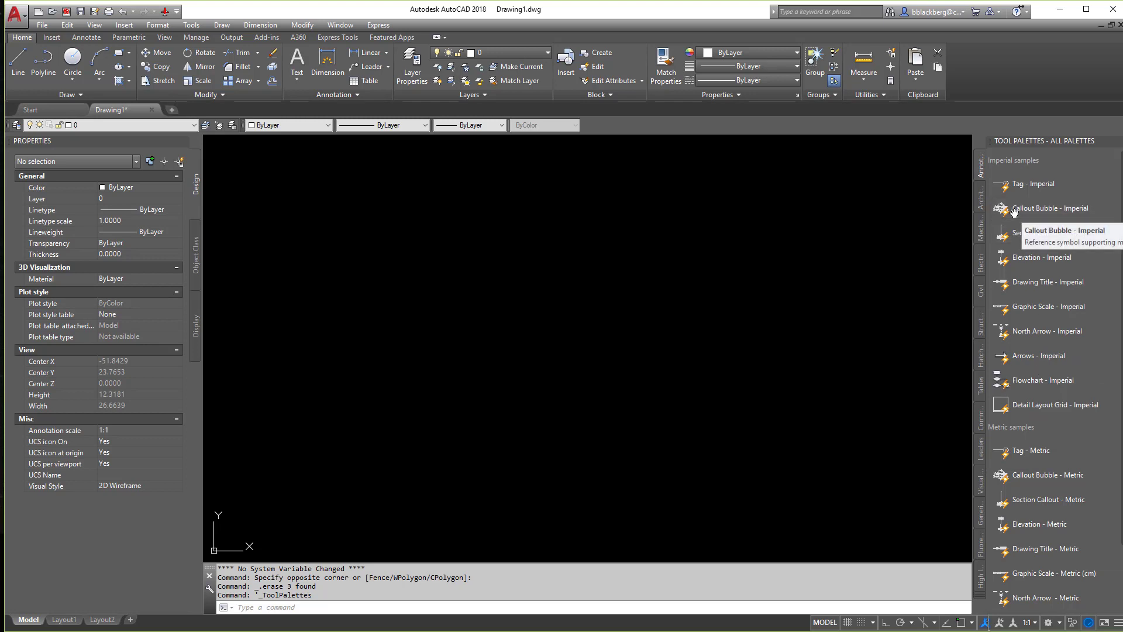
click(1055, 306)
scroll(702, 339, up, 2)
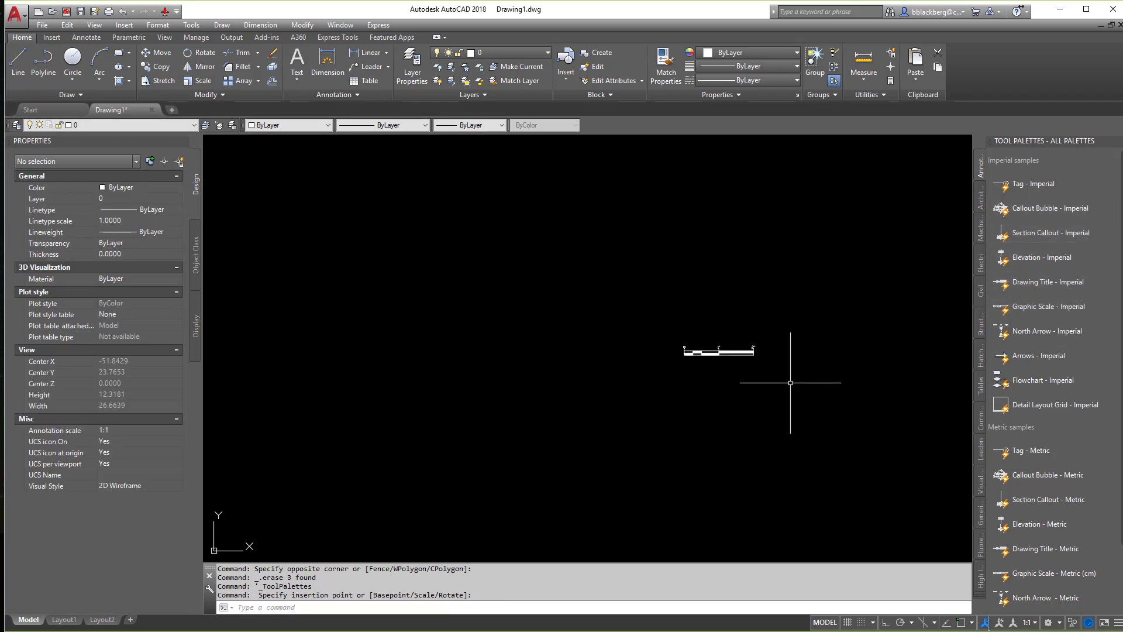
click(728, 356)
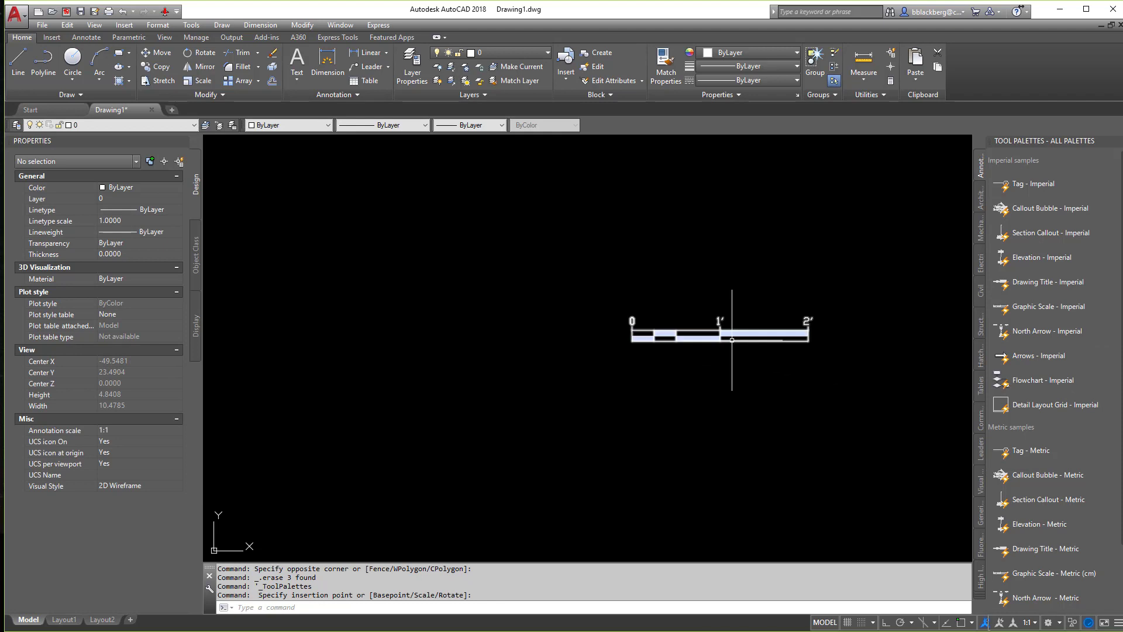
click(631, 364)
click(678, 422)
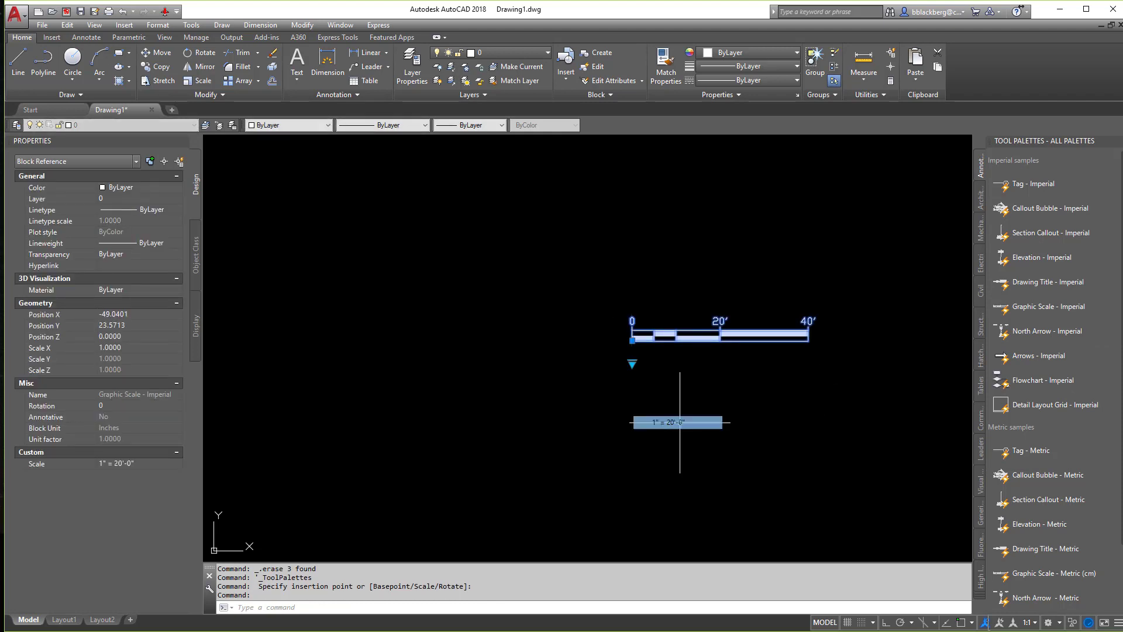
key(Escape)
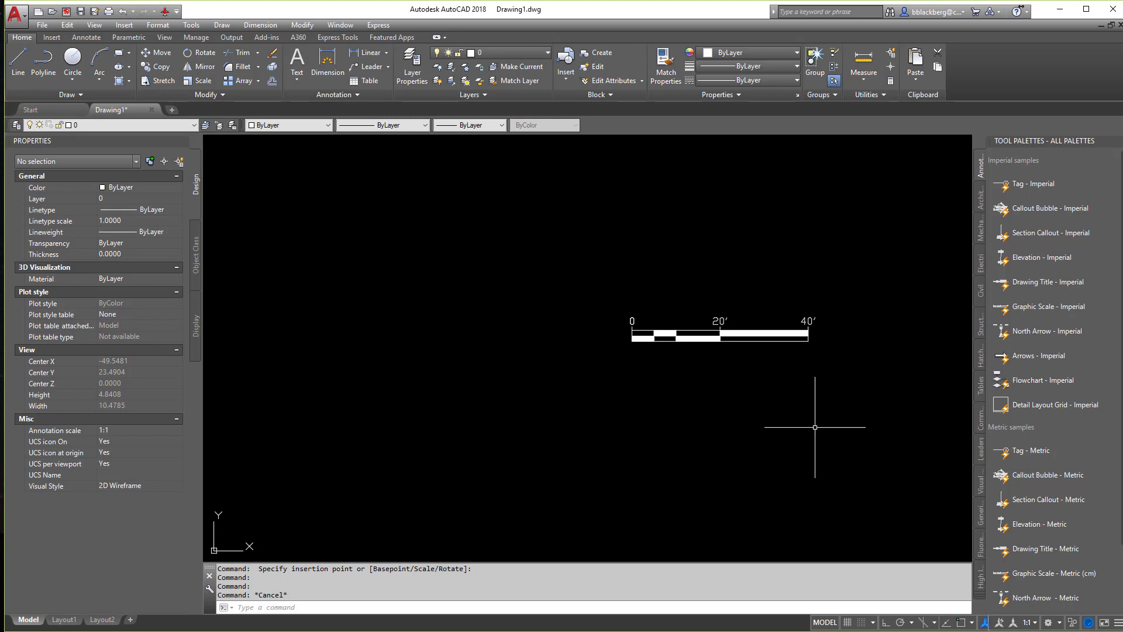
click(871, 339)
click(720, 381)
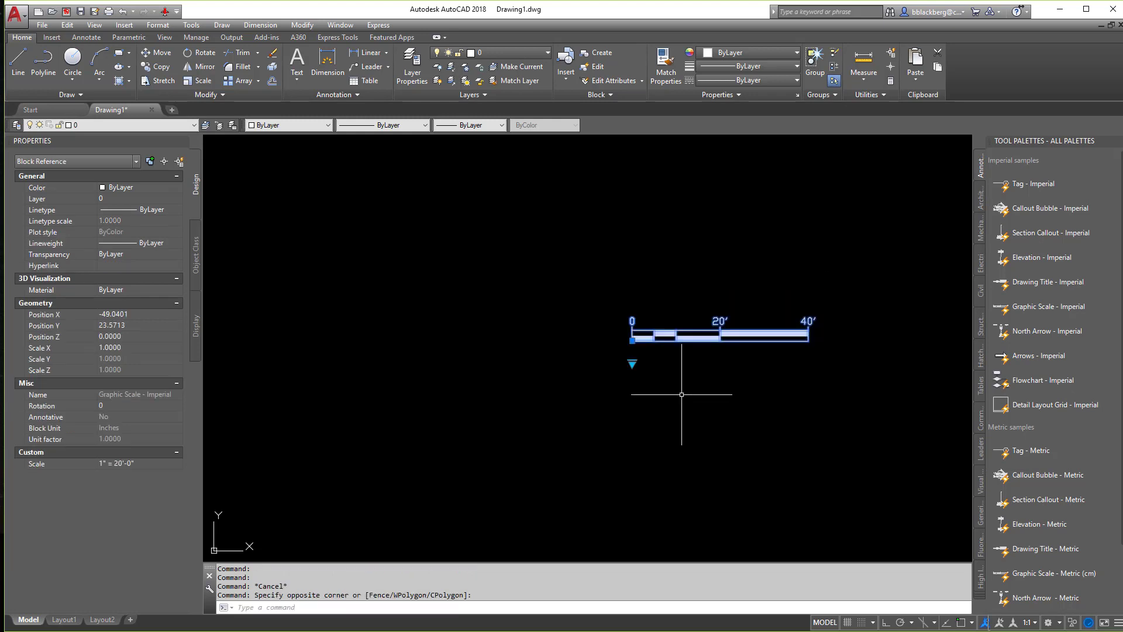
key(Delete)
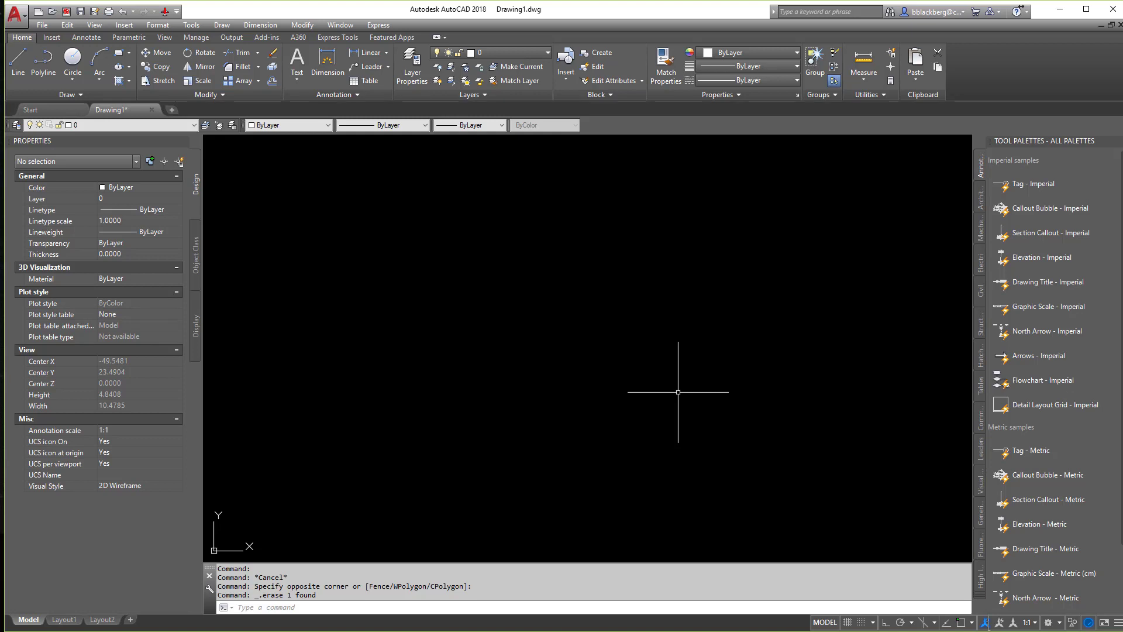
In Customize Palettes, create a new palette group named AIMCAD
right_click(1028, 142)
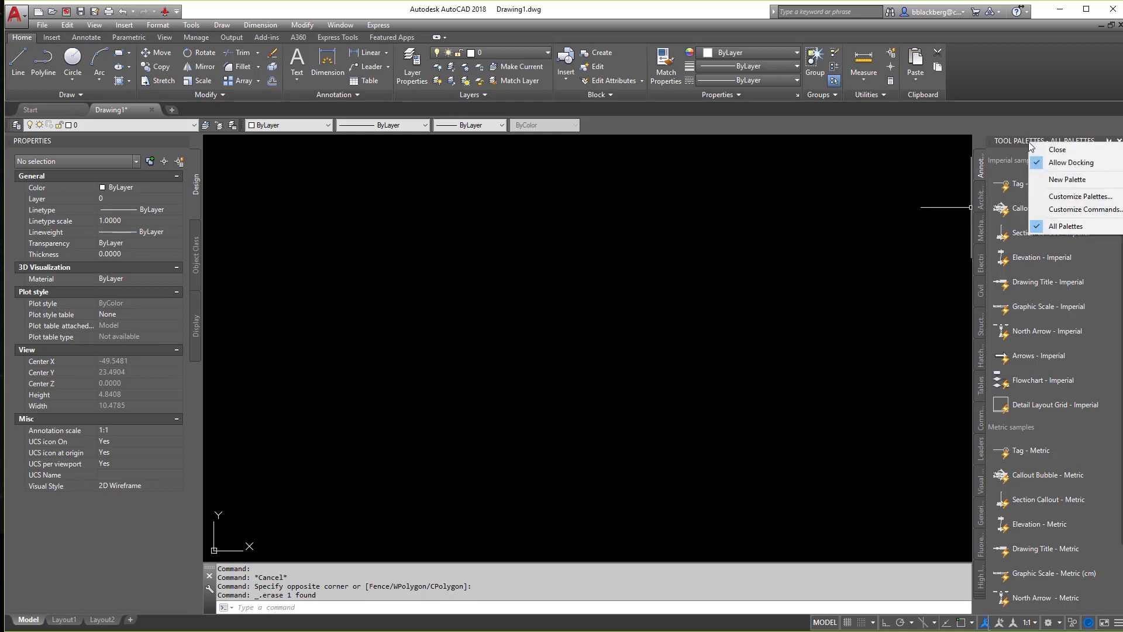
click(1091, 198)
drag(533, 211, 462, 200)
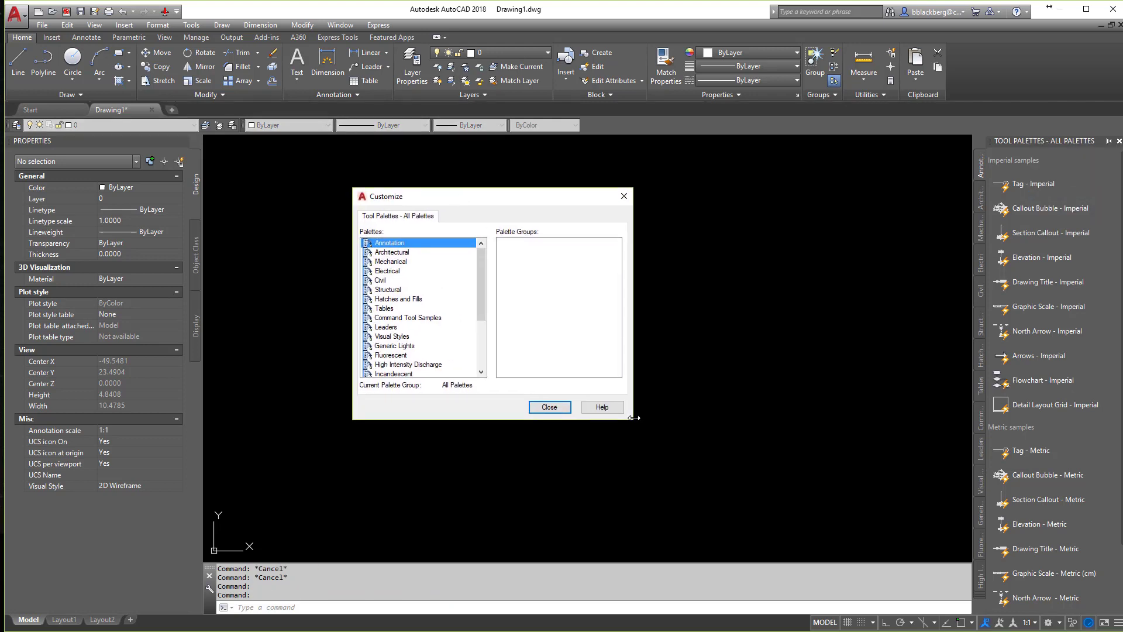
drag(634, 421, 769, 481)
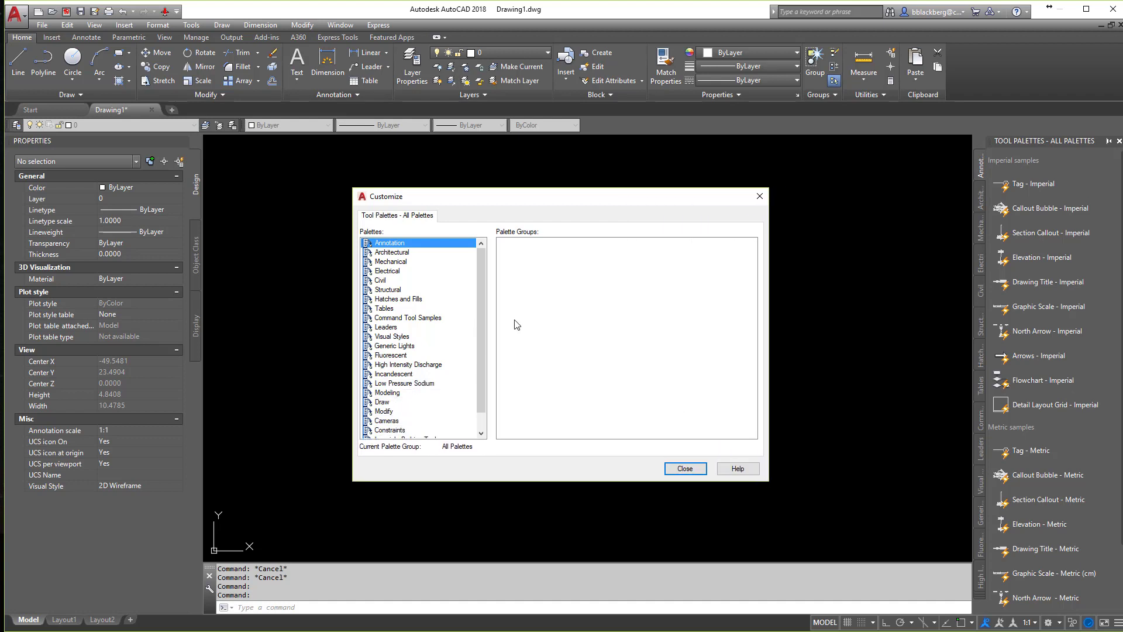
right_click(556, 283)
click(602, 283)
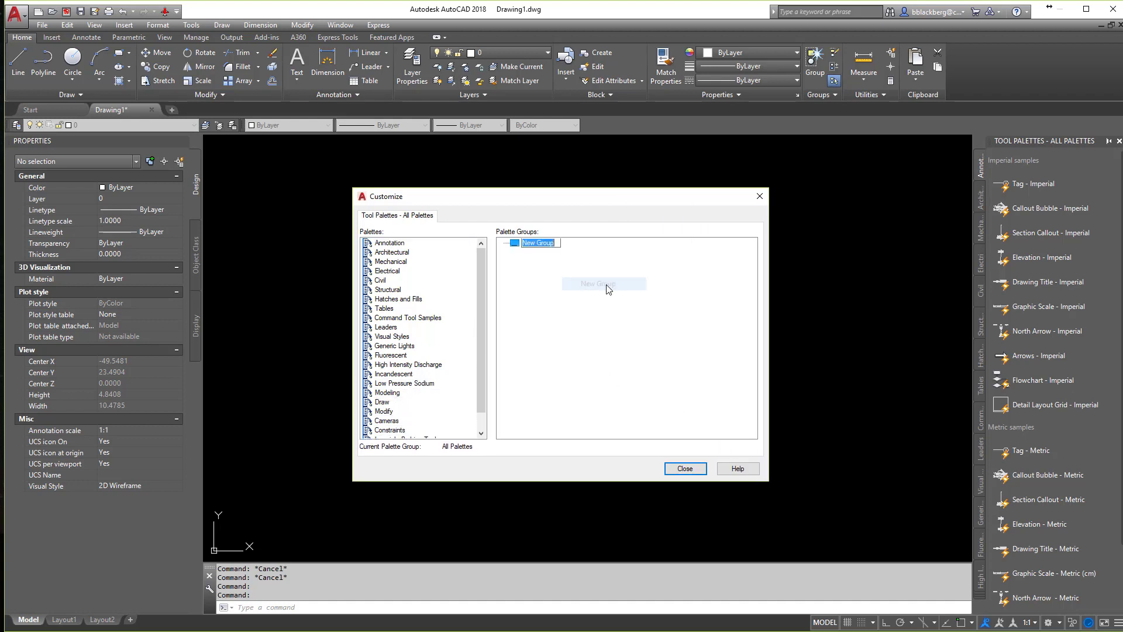
text(Al)
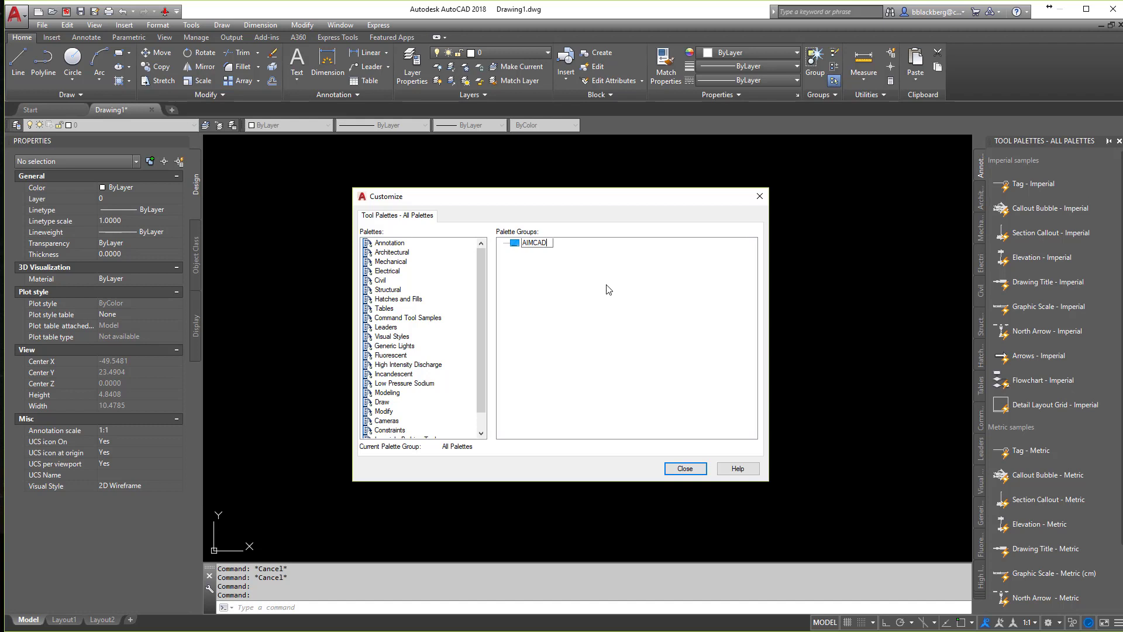
key(Return)
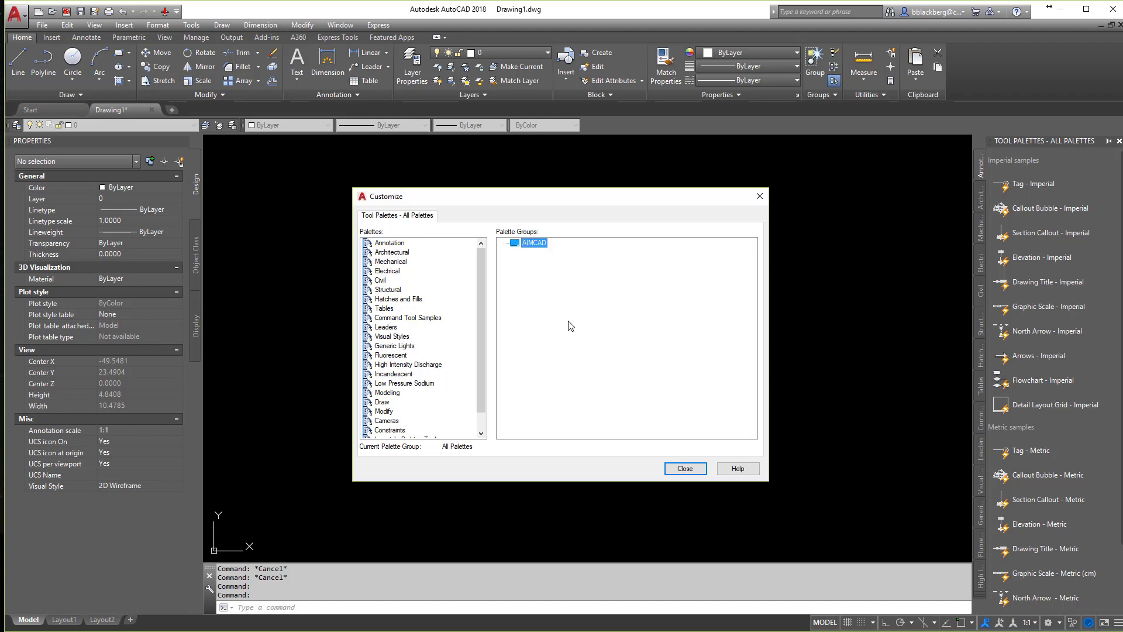
Add Civil and a new empty AIMCAD palette to the AIMCAD group, then close the dialog
right_click(517, 249)
click(422, 261)
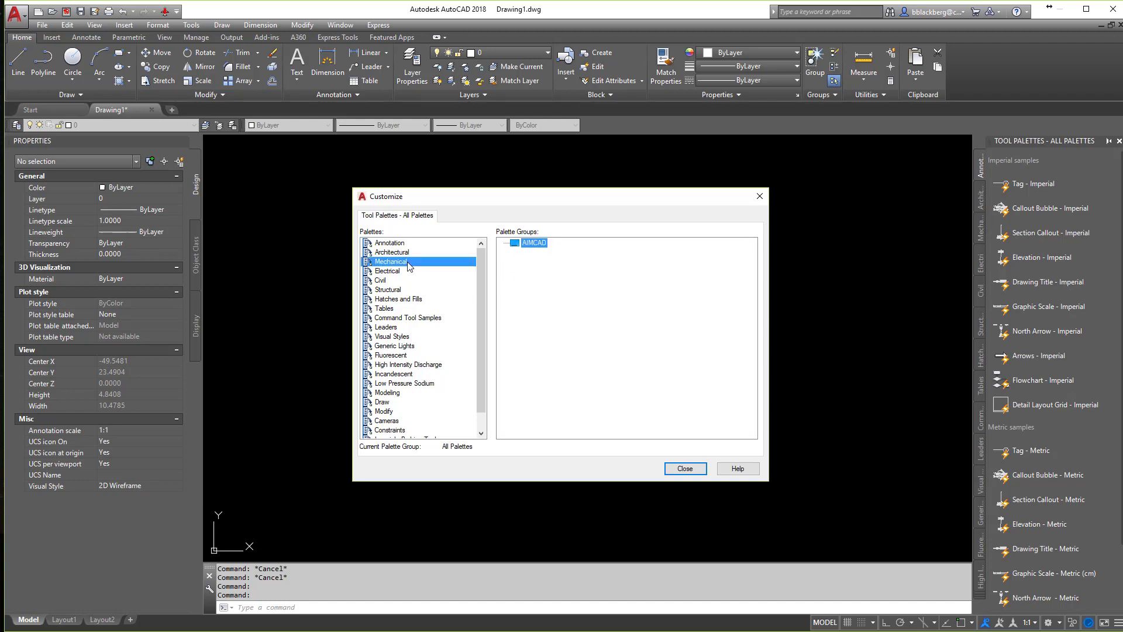
drag(380, 283, 544, 257)
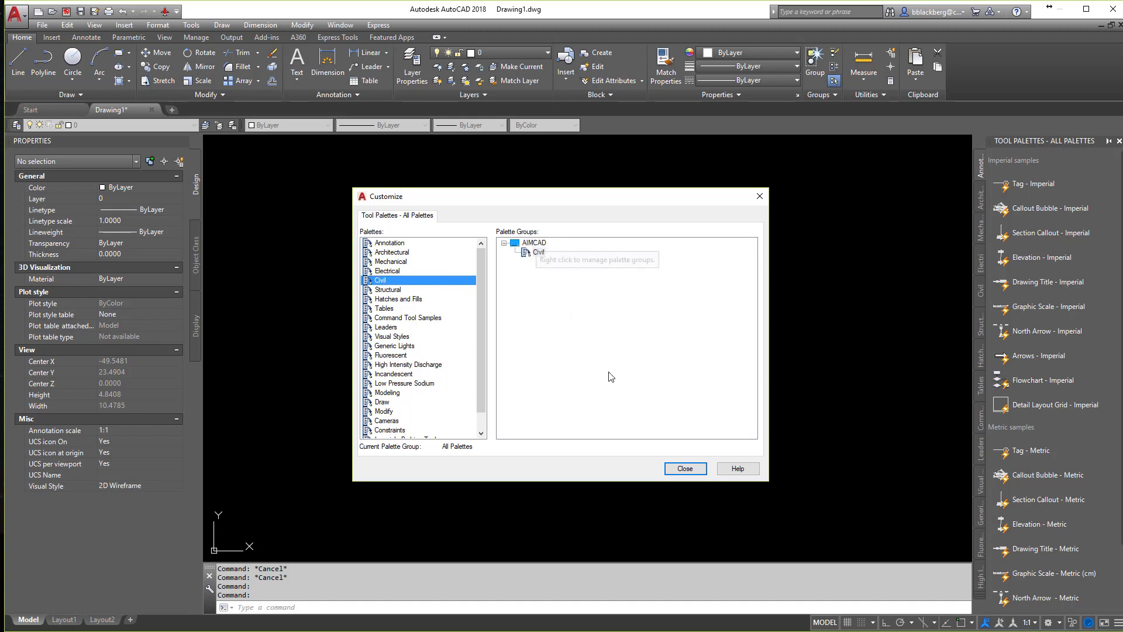
right_click(402, 288)
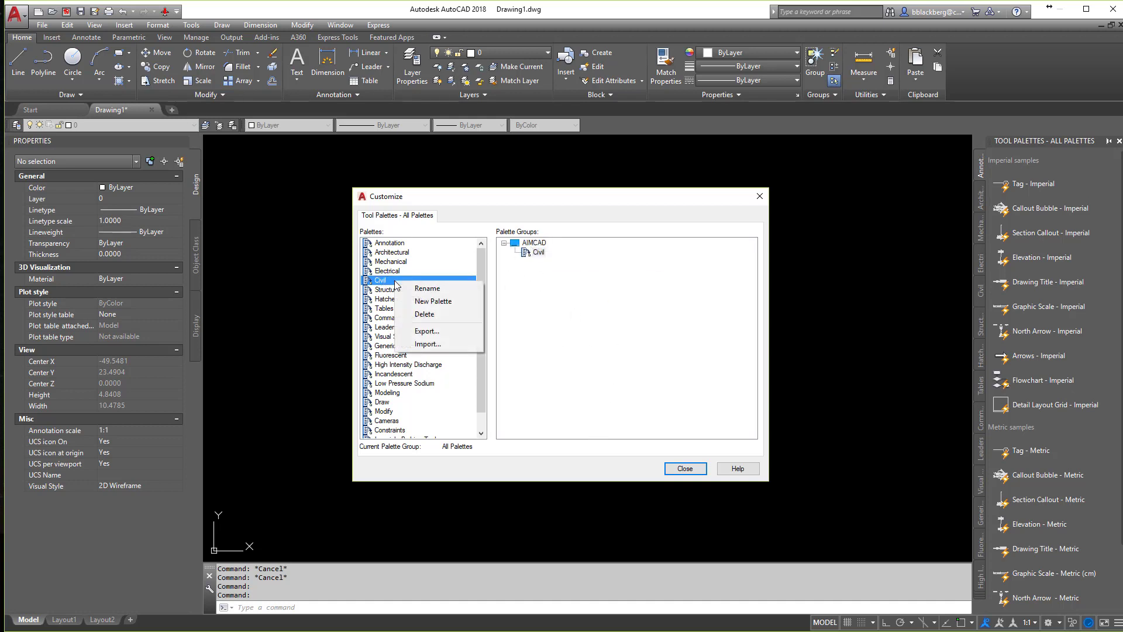
click(424, 305)
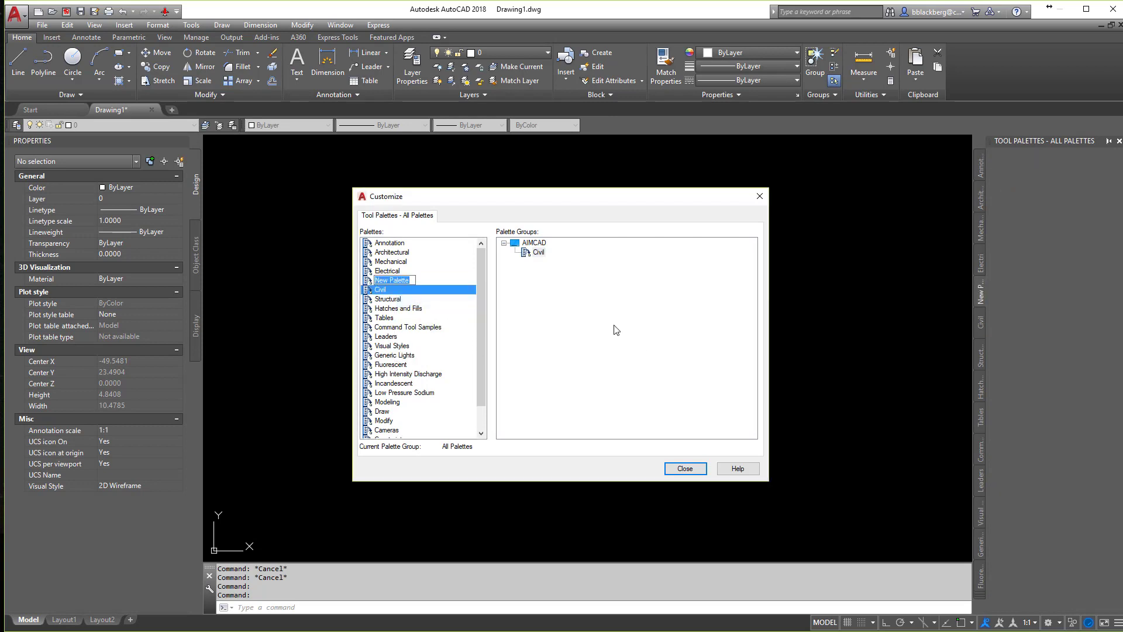
text(AIMCAD)
drag(409, 280, 558, 291)
click(396, 281)
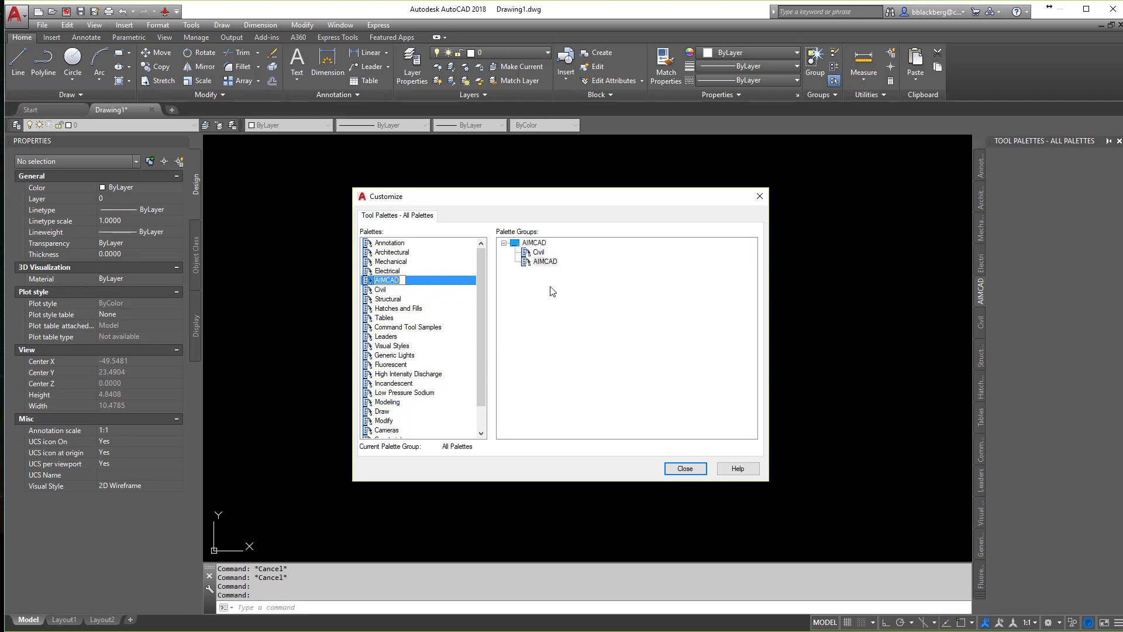
click(683, 468)
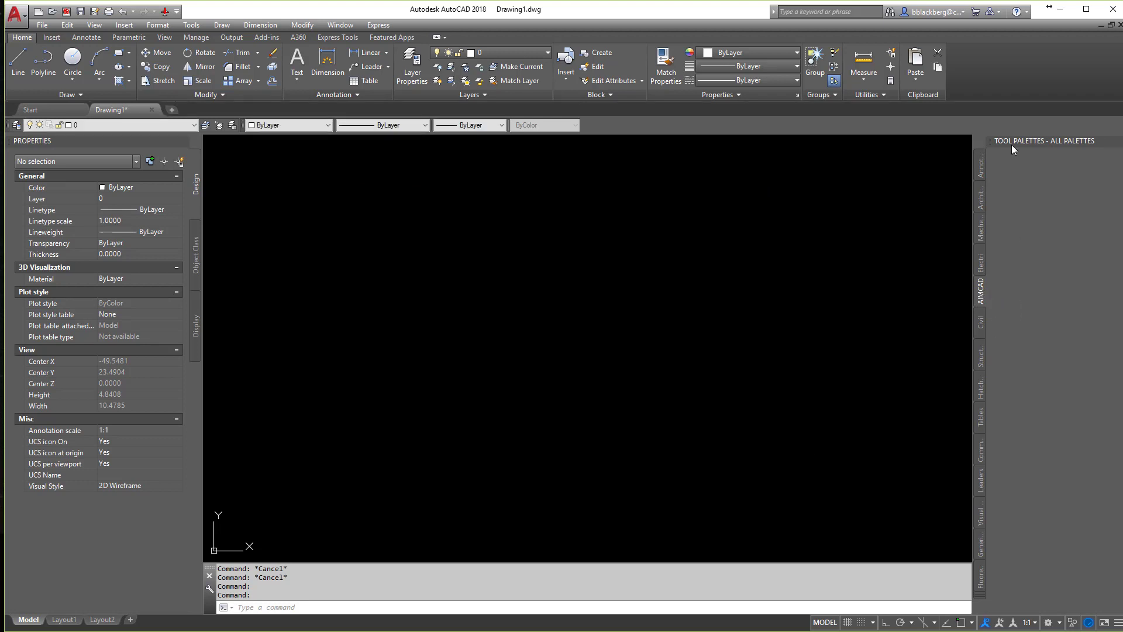
Display only the AIMCAD palette group, leaving the empty AIMCAD palette in front
right_click(1011, 141)
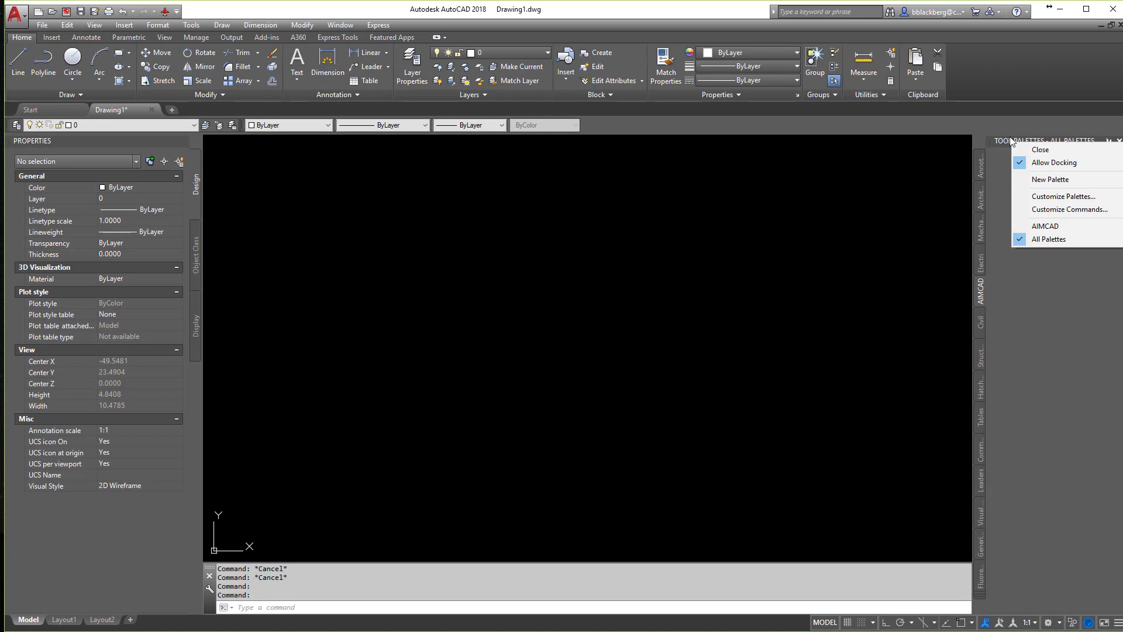
click(1057, 226)
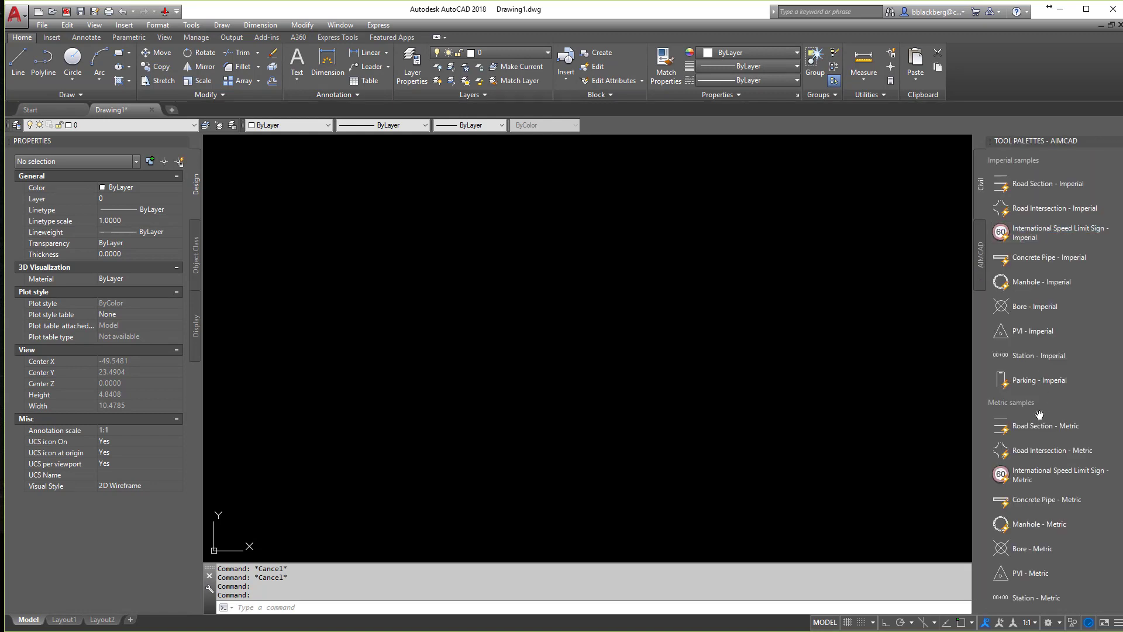
click(977, 256)
click(985, 199)
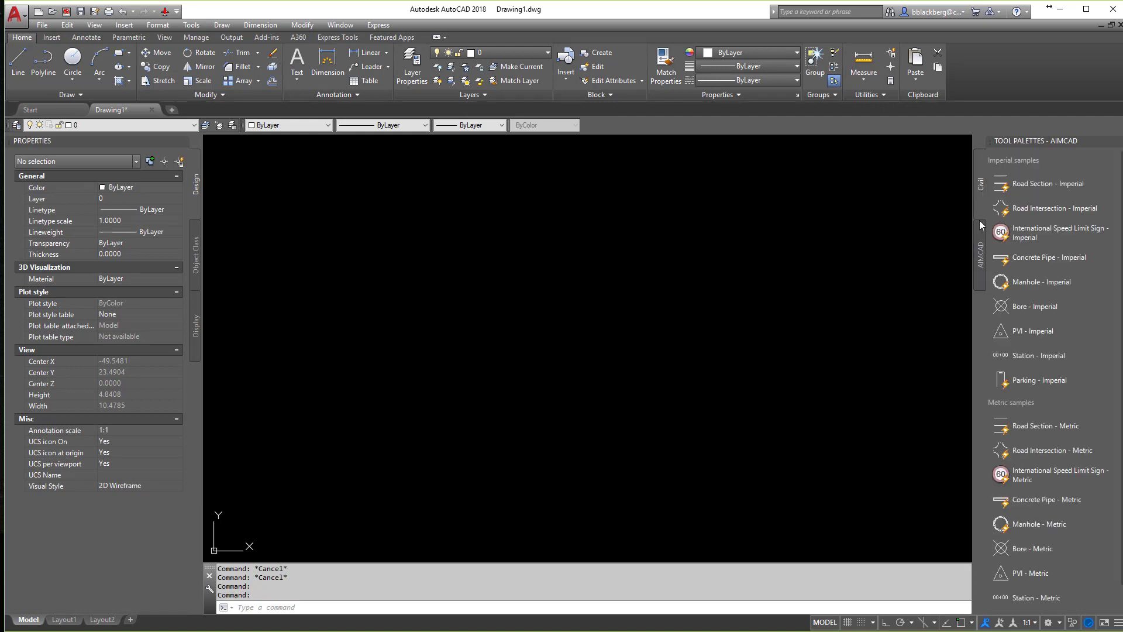
click(974, 240)
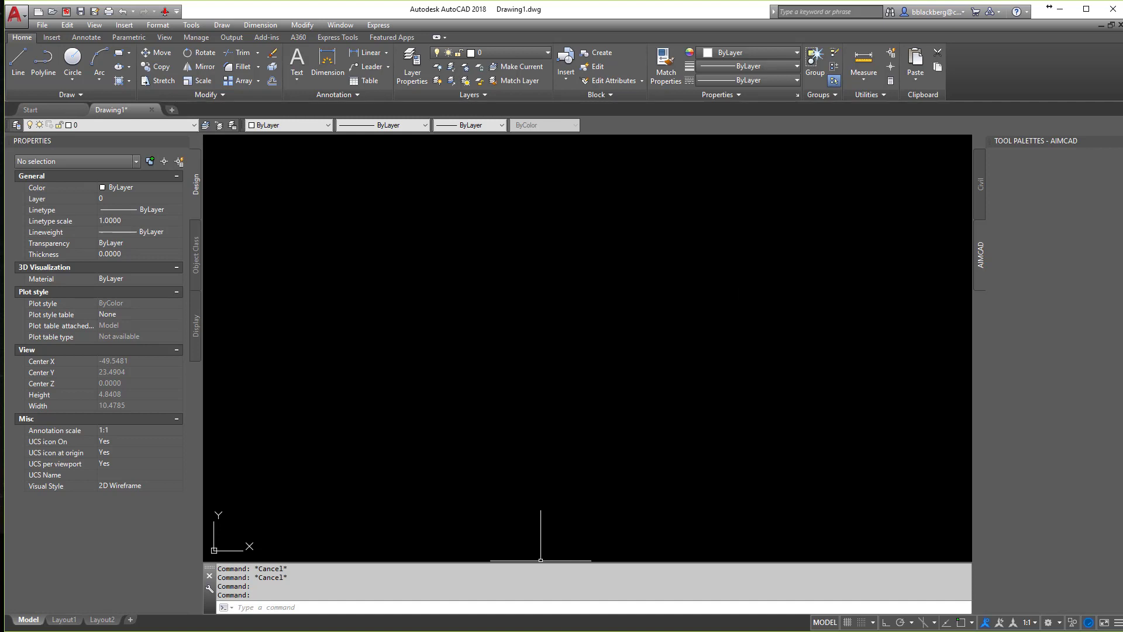
In File Explorer, browse to _CAD Standards\AIMCAD\Blocks\Engineering and move the window aside
key(super+e)
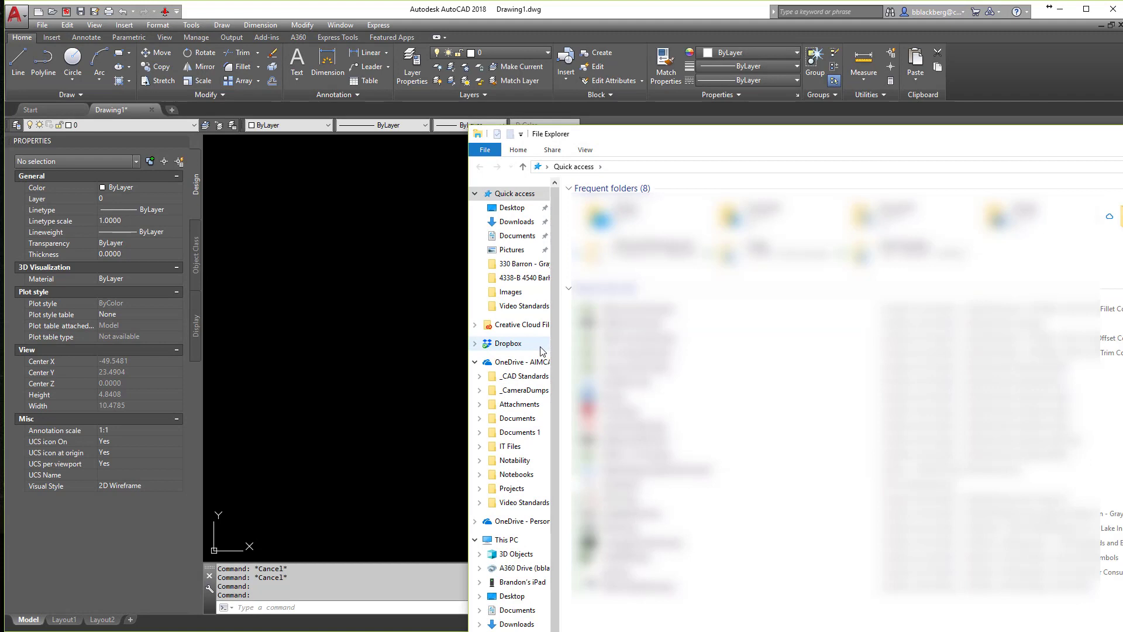
click(515, 376)
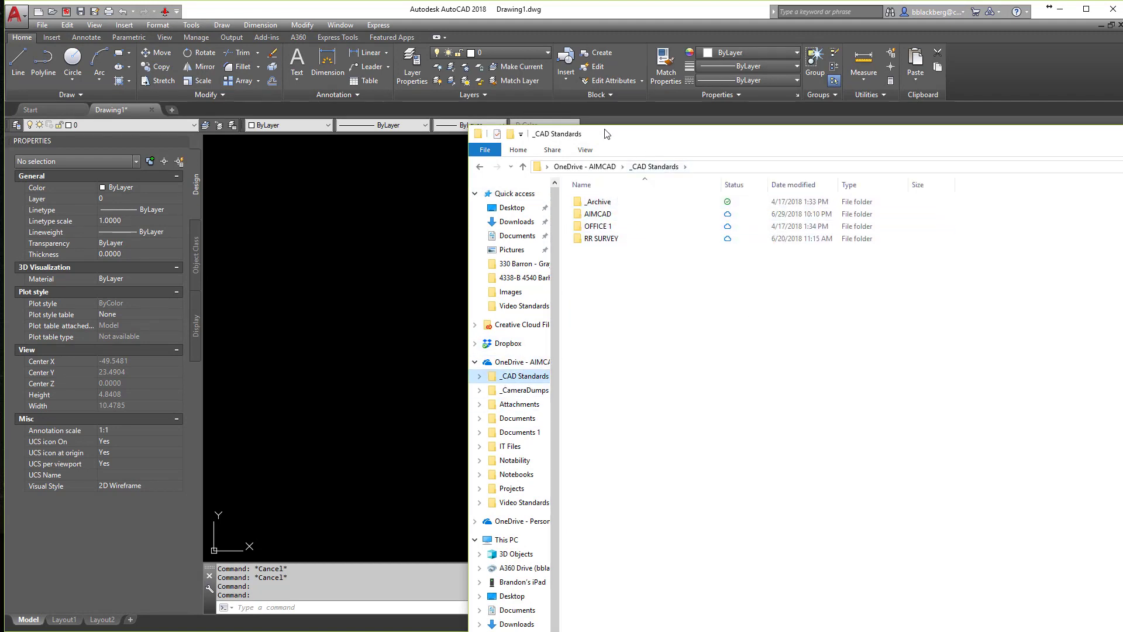
click(619, 216)
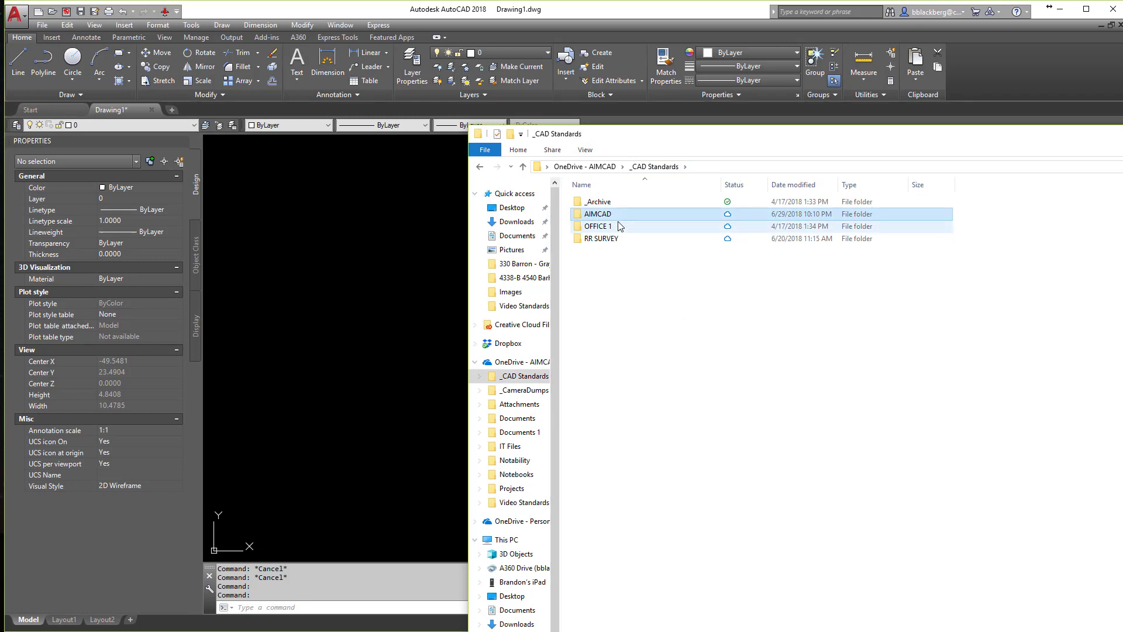
double_click(619, 215)
double_click(597, 202)
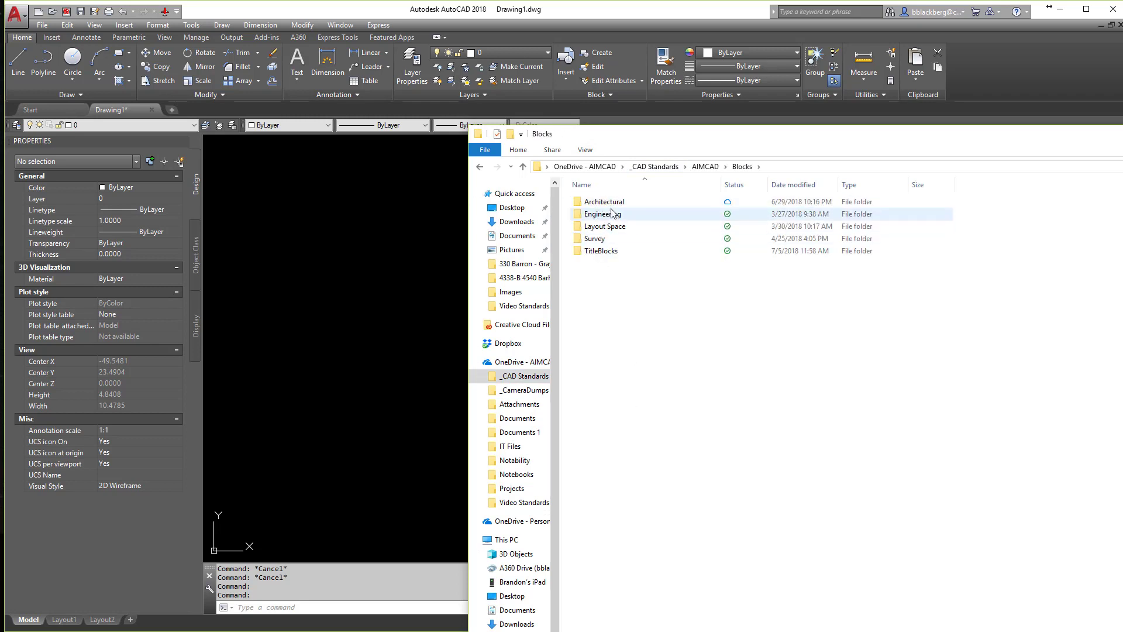
double_click(611, 213)
drag(657, 153, 300, 177)
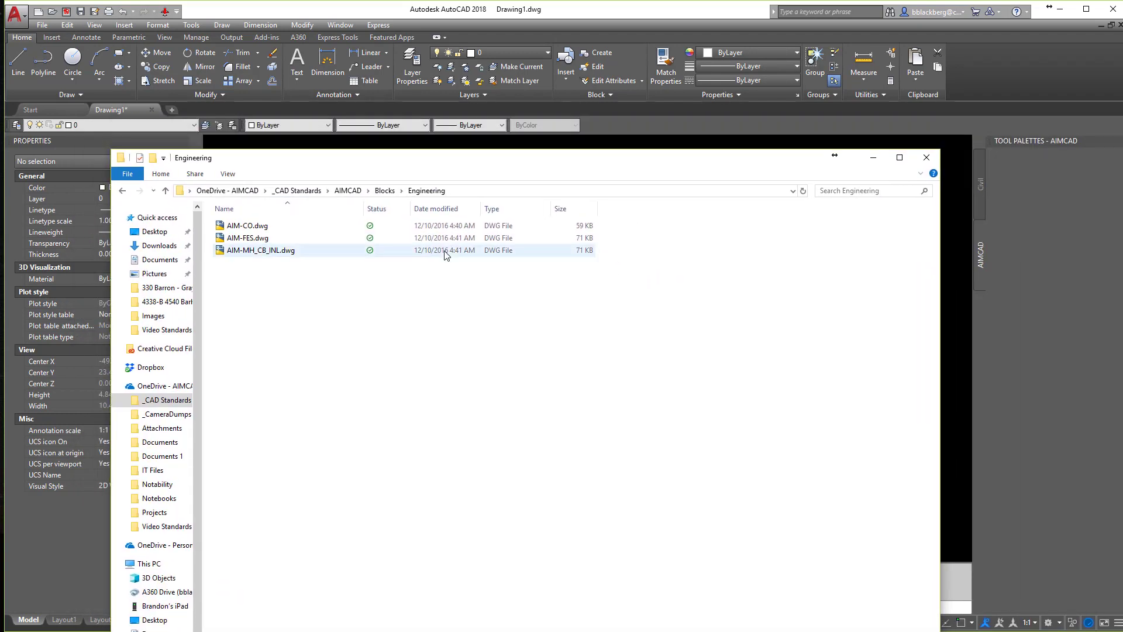
Drag AIM-CO.dwg, AIM-FES.dwg and AIM-MH_CB_INL.dwg onto the AIMCAD palette as tools
click(246, 230)
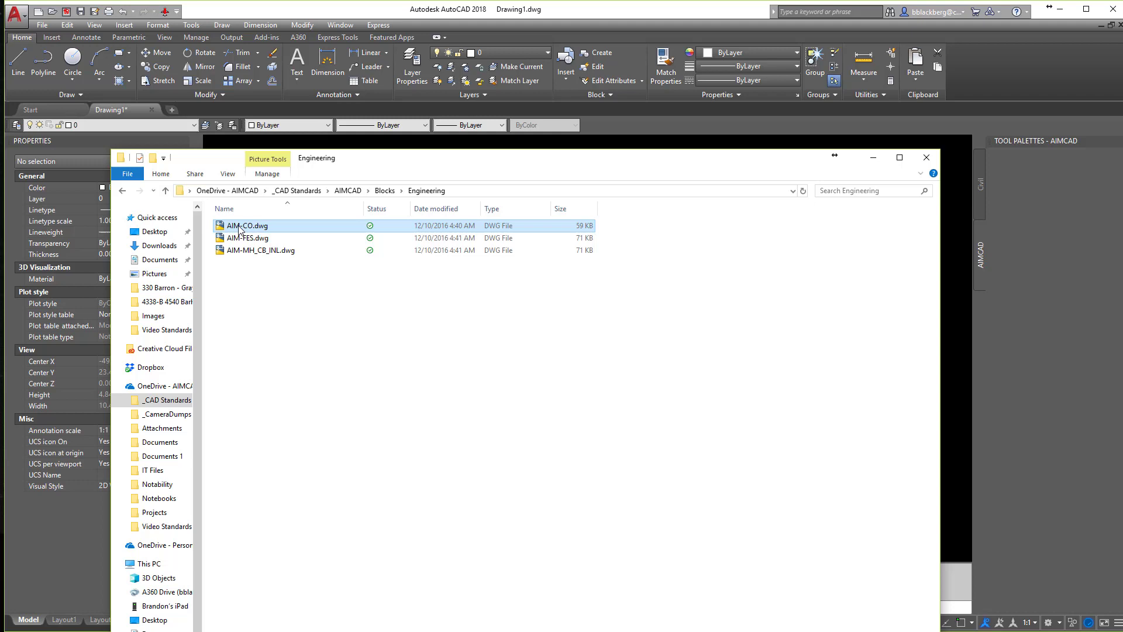
click(238, 237)
click(251, 250)
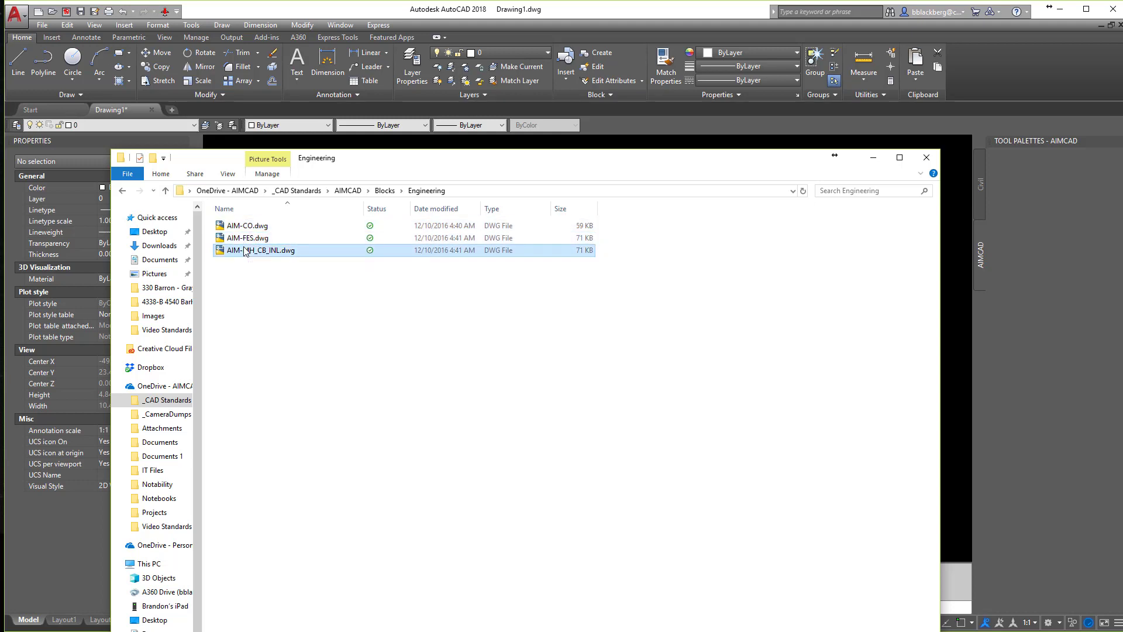
click(248, 226)
drag(241, 227, 866, 240)
click(229, 237)
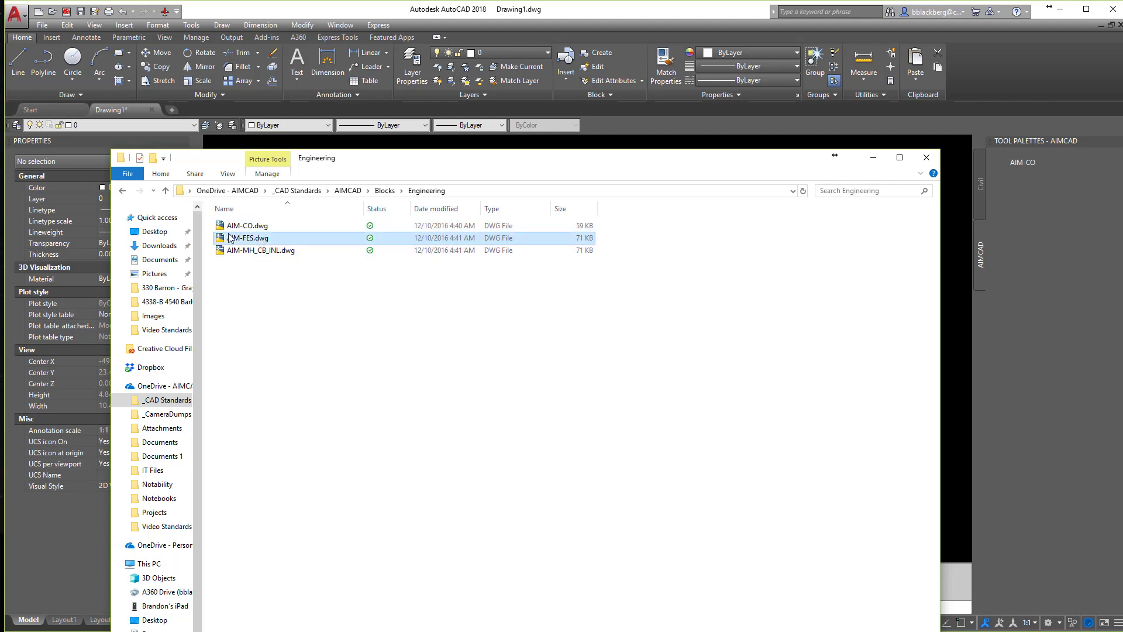
drag(233, 244, 973, 239)
click(248, 252)
drag(248, 252, 1057, 262)
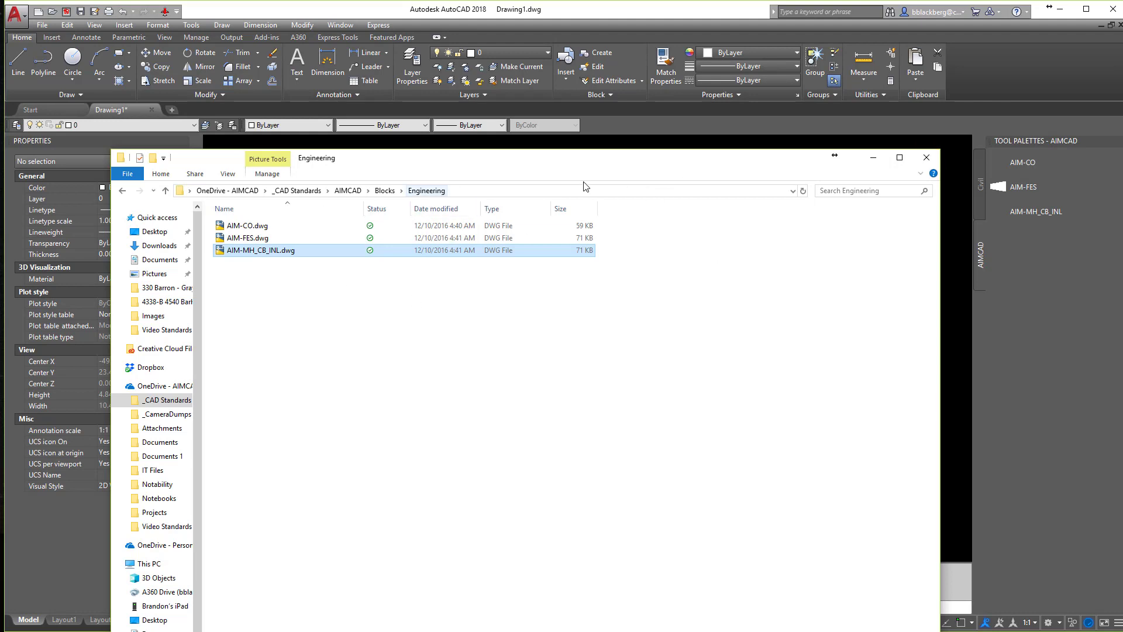
Close the Engineering folder window, start an AIM-CO insertion from the palette, then cancel it
click(927, 158)
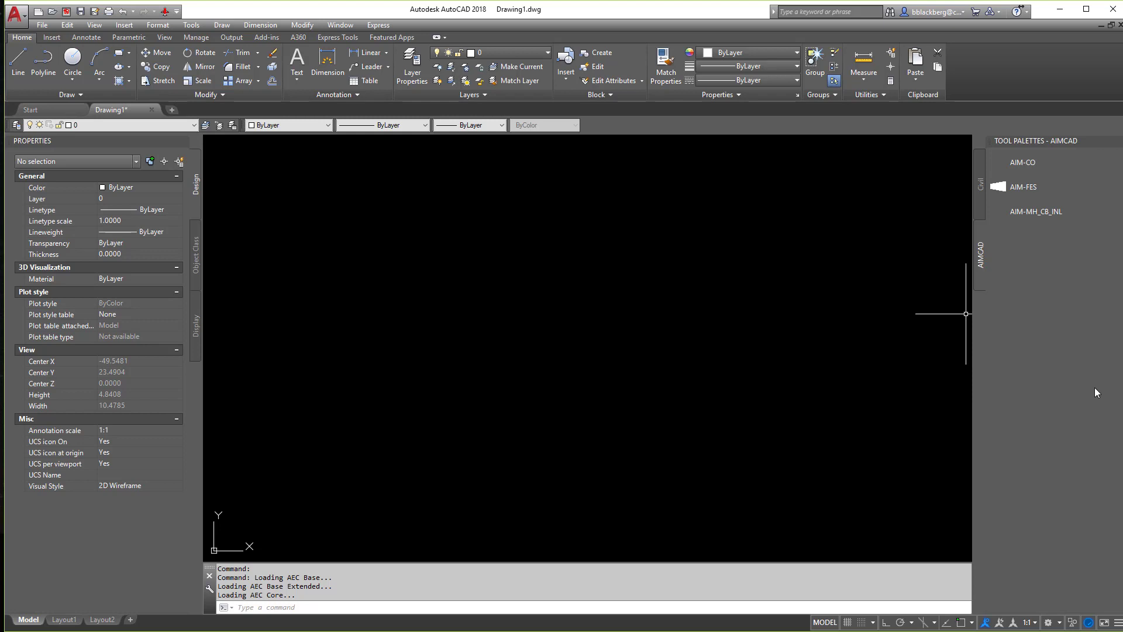
click(1024, 162)
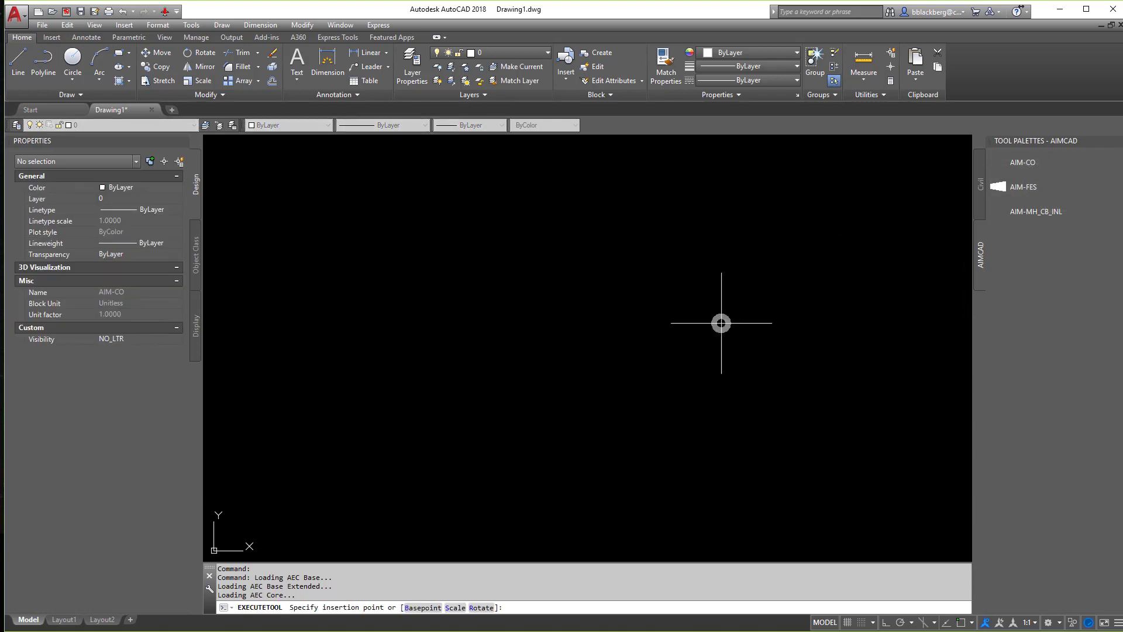
scroll(705, 325, up, 4)
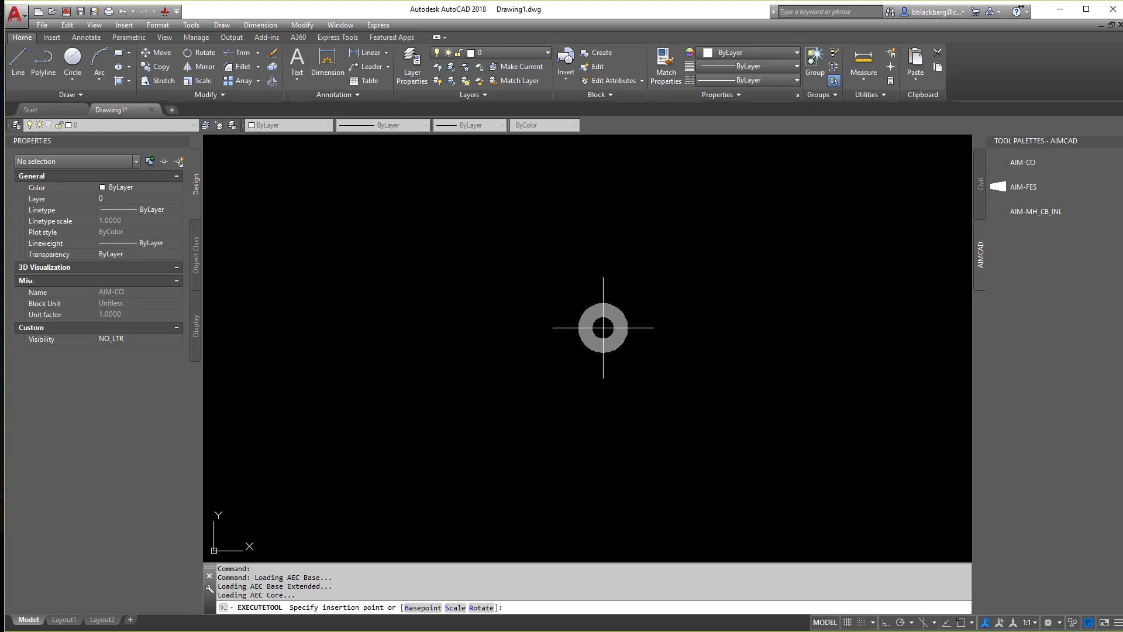
key(Escape)
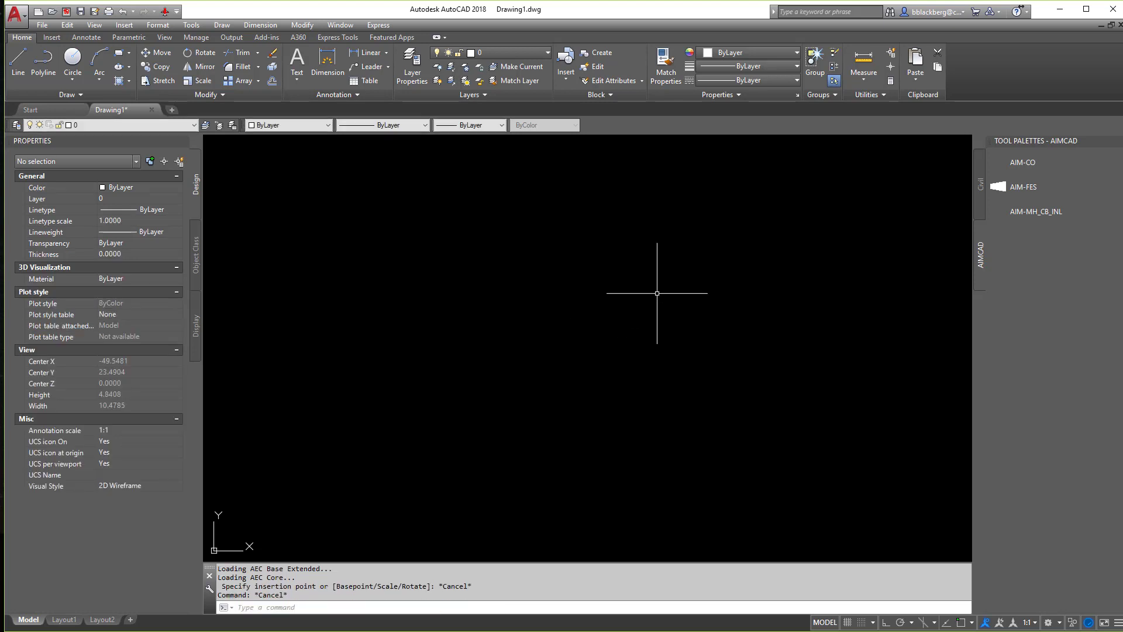
Set the annotation scale to 1/4" = 1'-0" and open the AIM-CO tool's Properties
click(1035, 623)
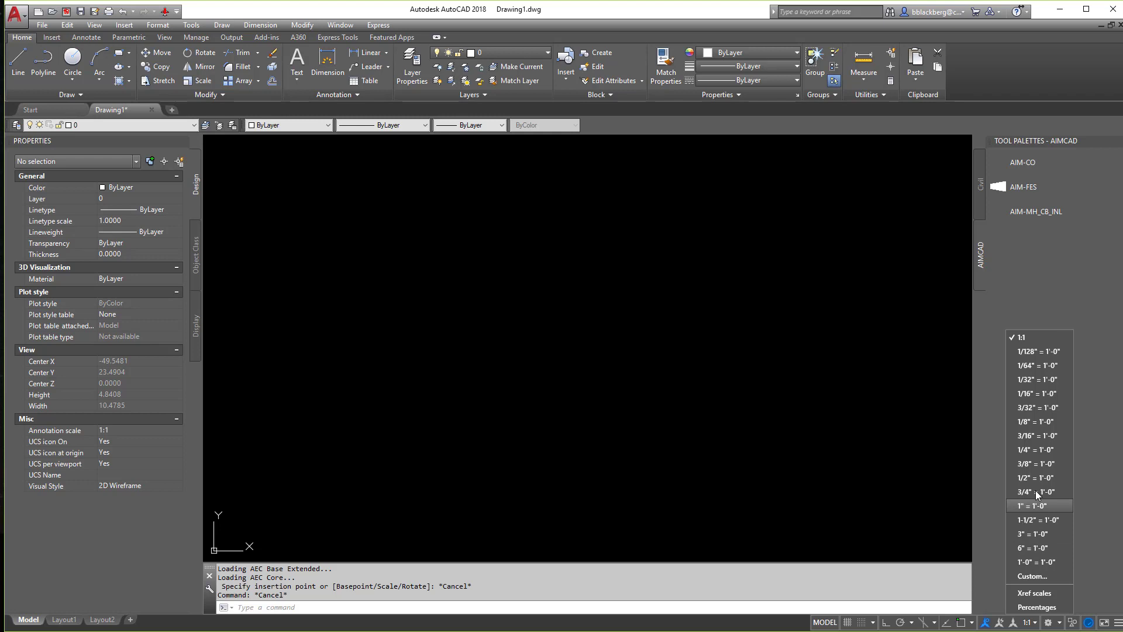
click(1037, 451)
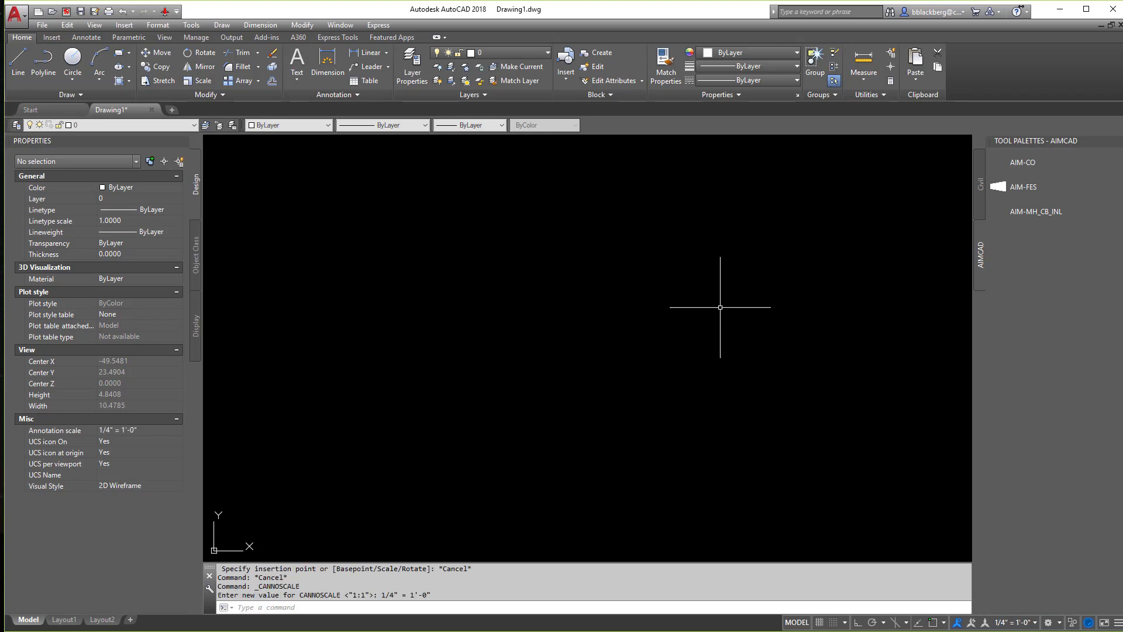
right_click(1022, 161)
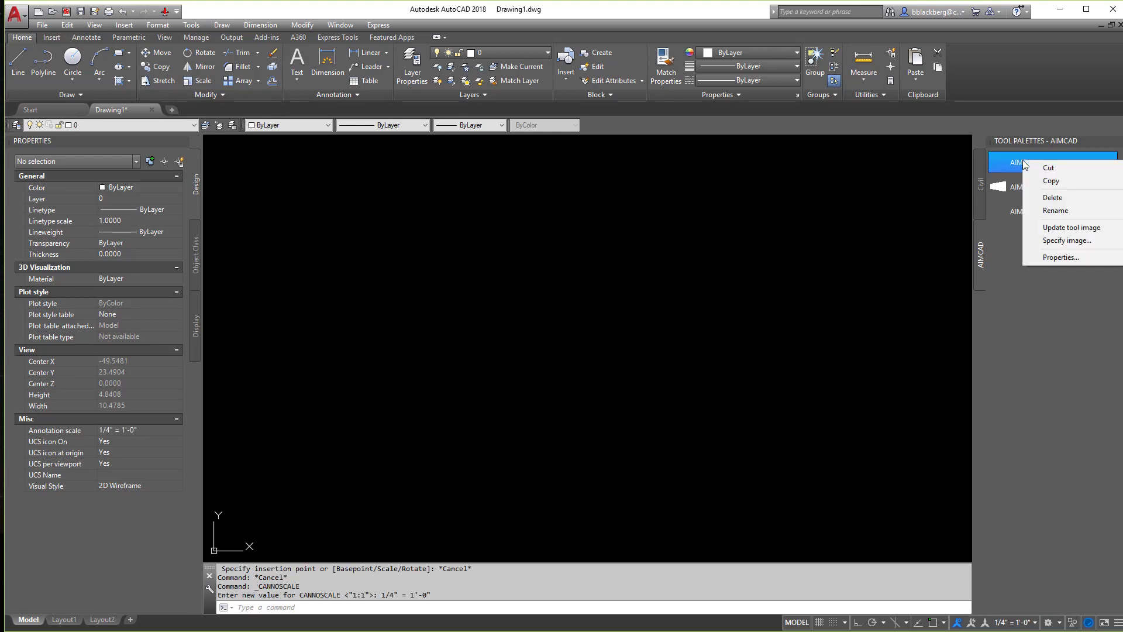
click(1074, 258)
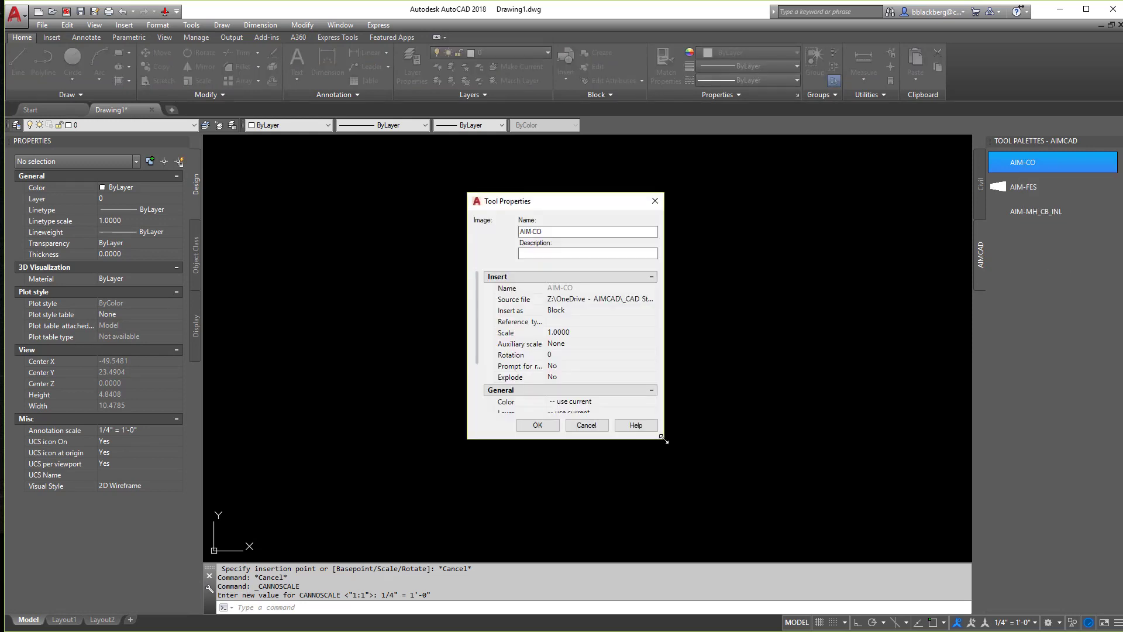
Enlarge the Tool Properties dialog and set the AIM-CO tool's Auxiliary scale to Dimscale
drag(663, 440, 830, 542)
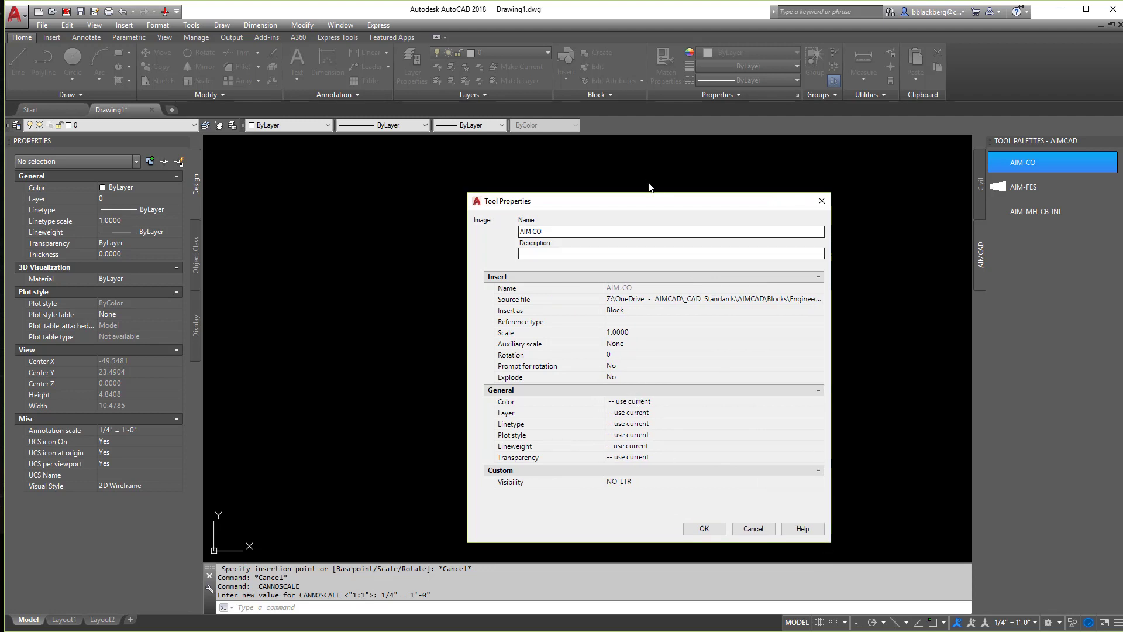
drag(650, 192, 645, 131)
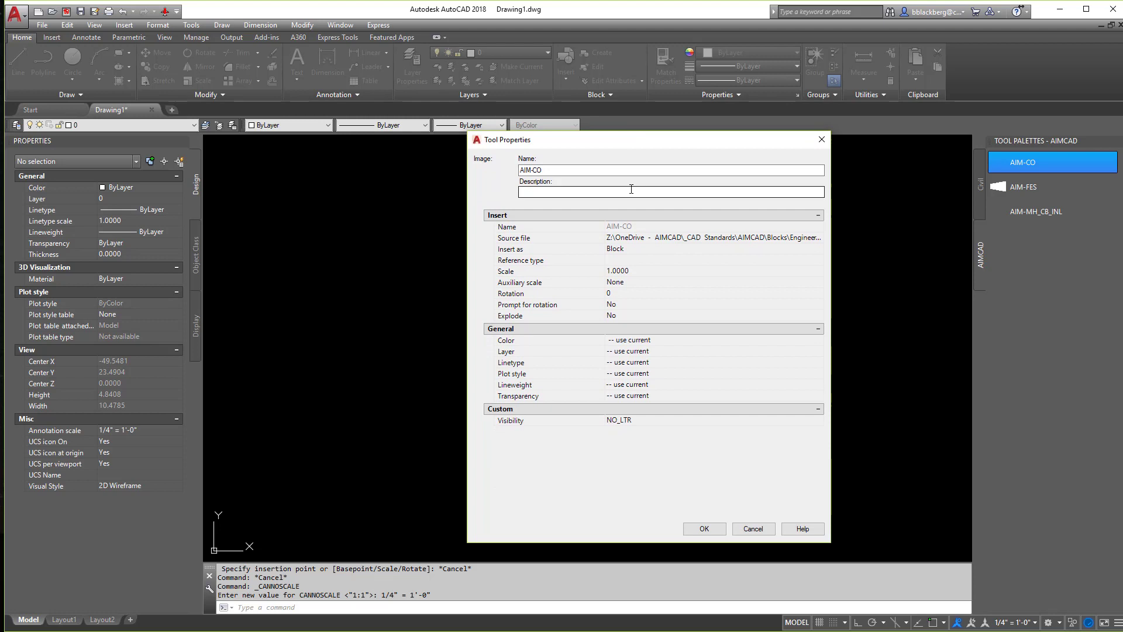
click(639, 272)
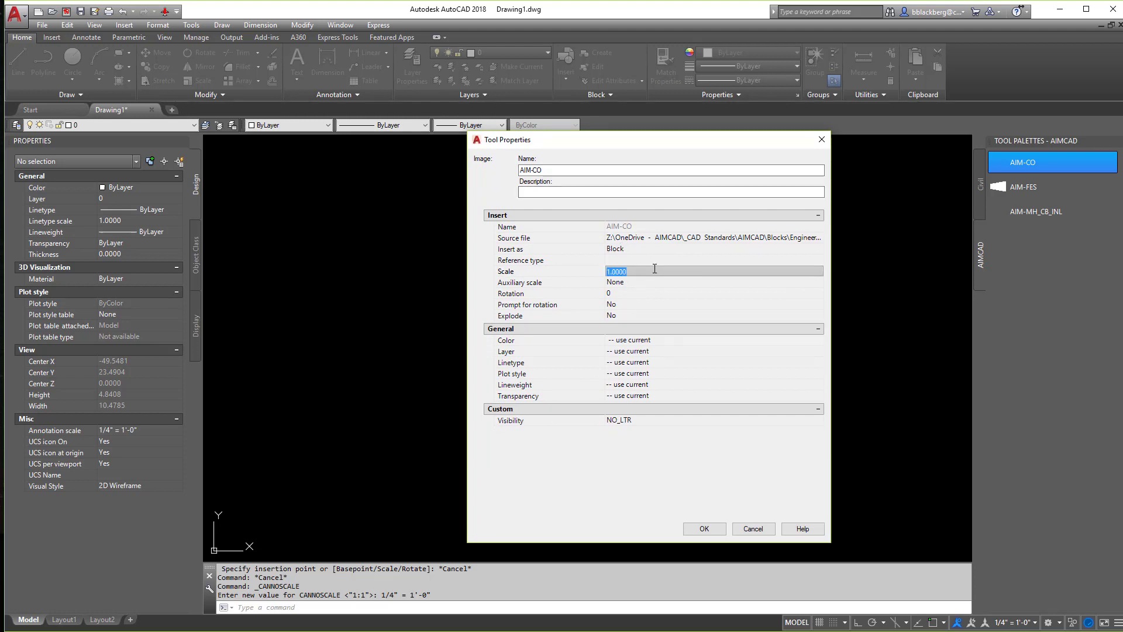
click(630, 284)
click(630, 286)
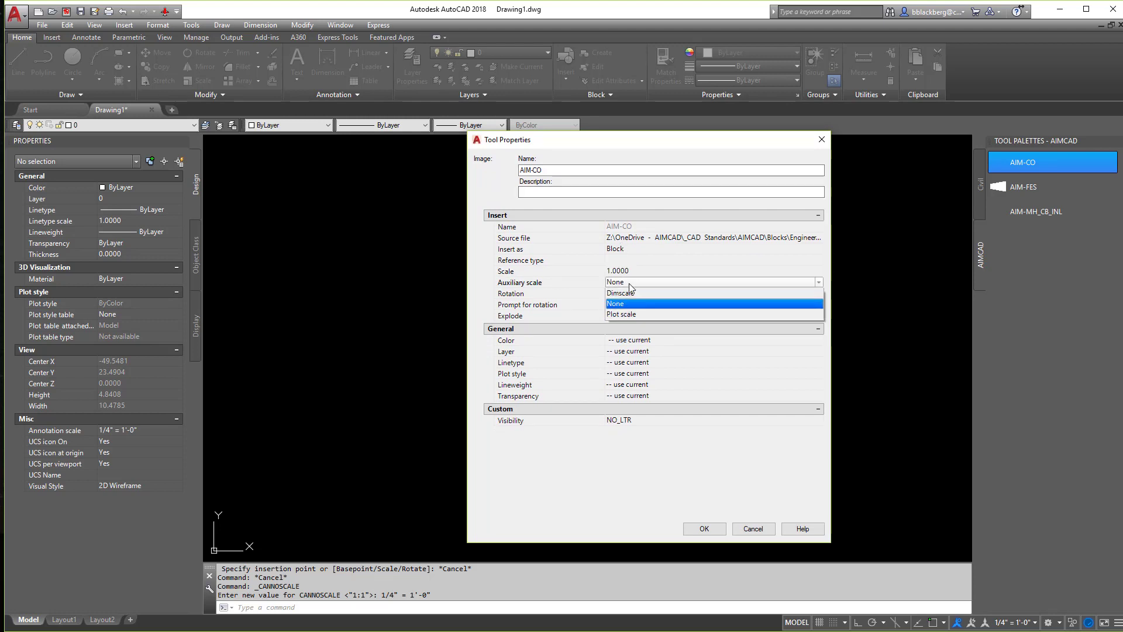
click(608, 292)
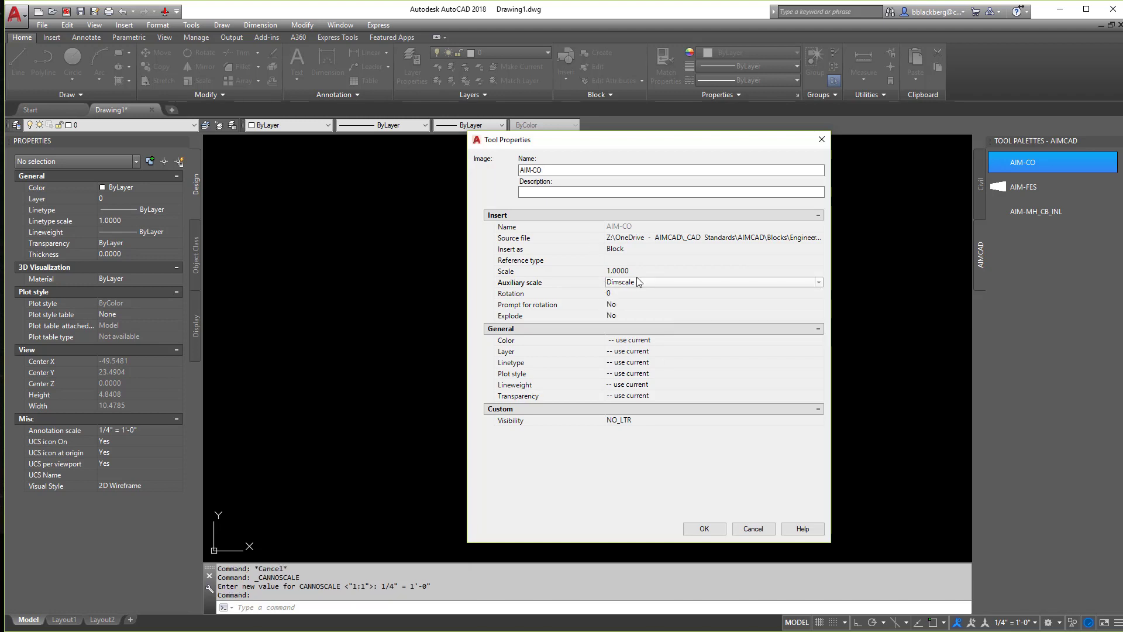
click(633, 285)
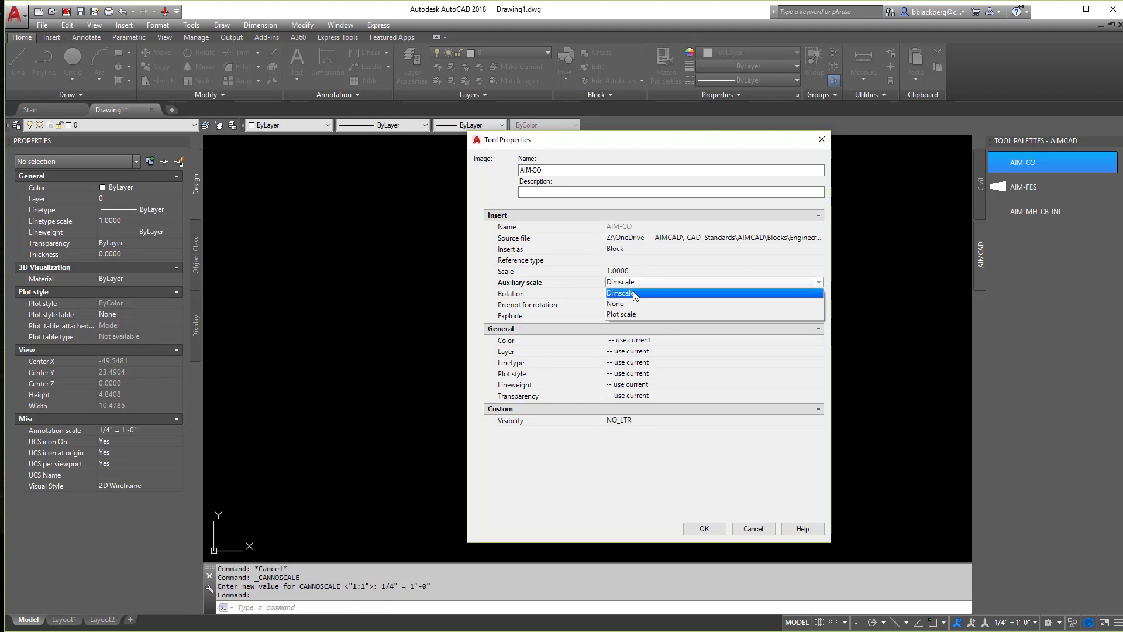
click(630, 292)
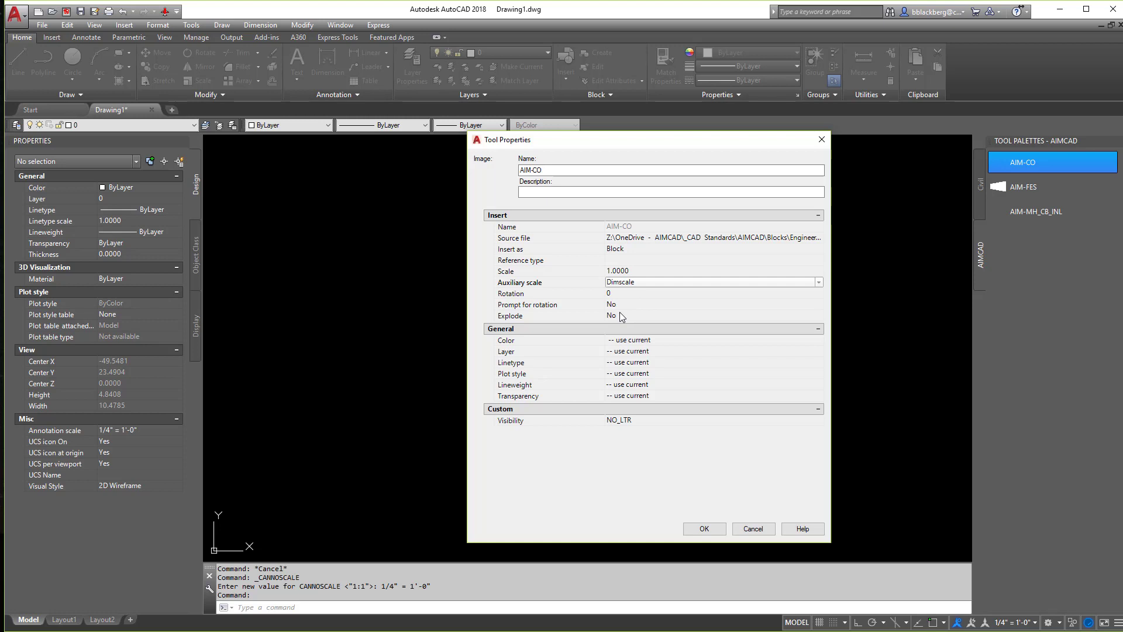
Keep Insert as Block and Layer as use current, then apply the tool properties
click(622, 252)
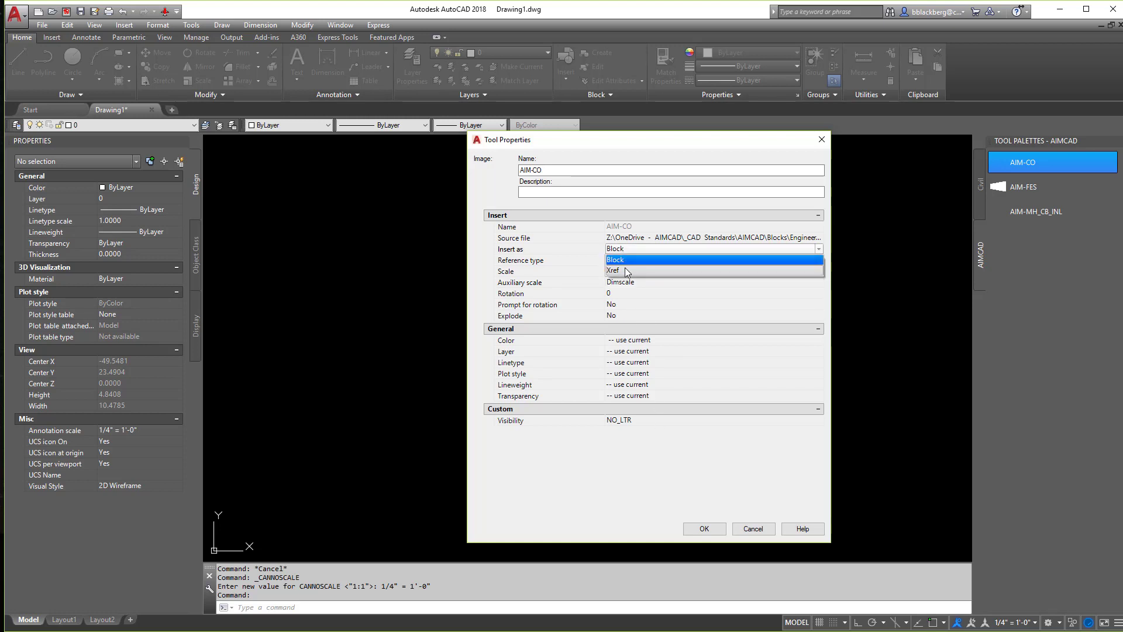
click(623, 256)
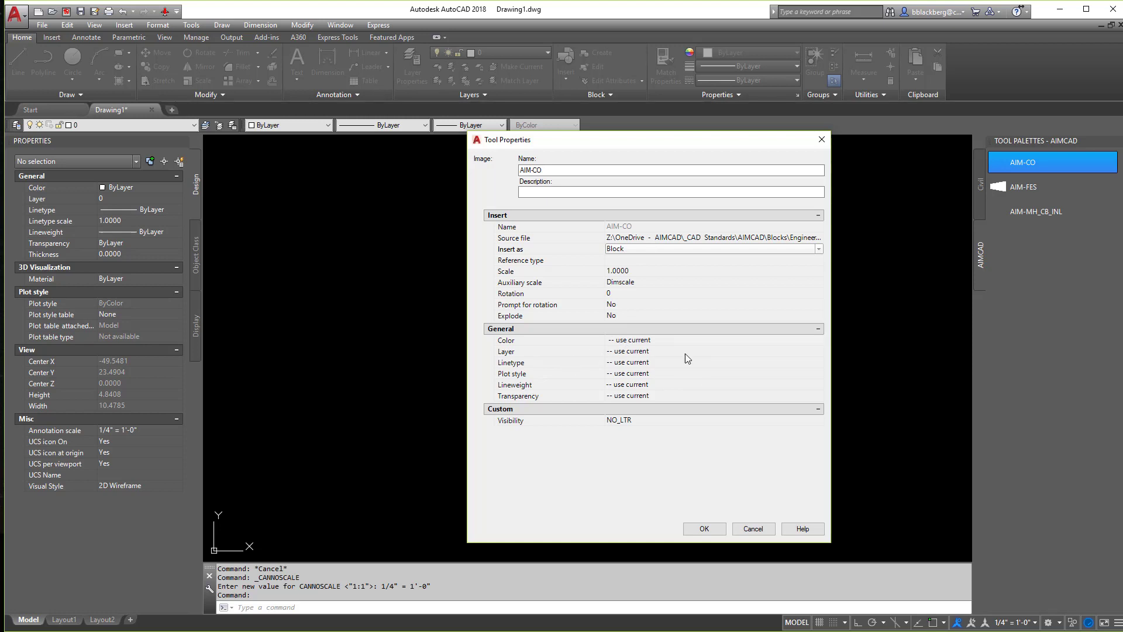
click(627, 351)
click(633, 354)
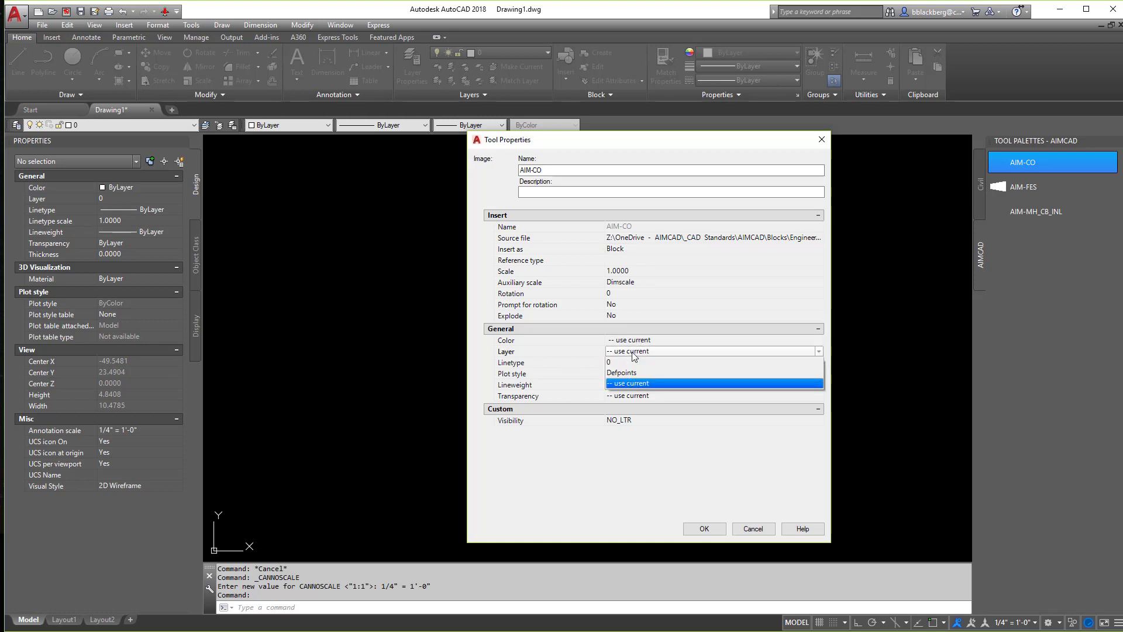
click(634, 356)
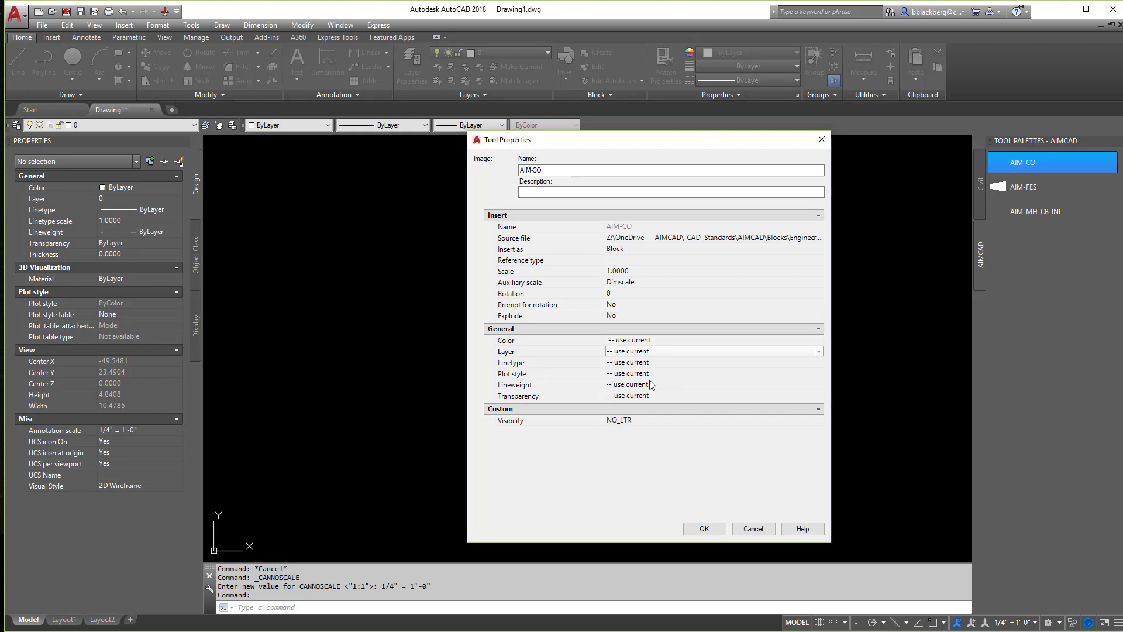
click(708, 528)
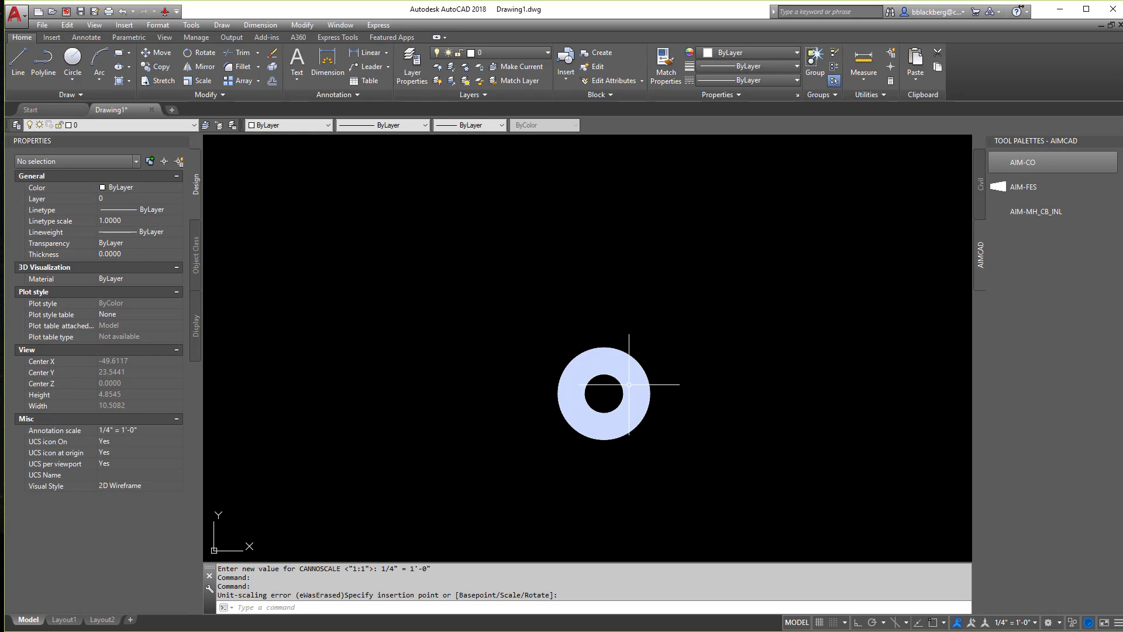
Insert the AIM-CO block near the drawing centre and confirm its scale is 12
click(623, 396)
click(145, 348)
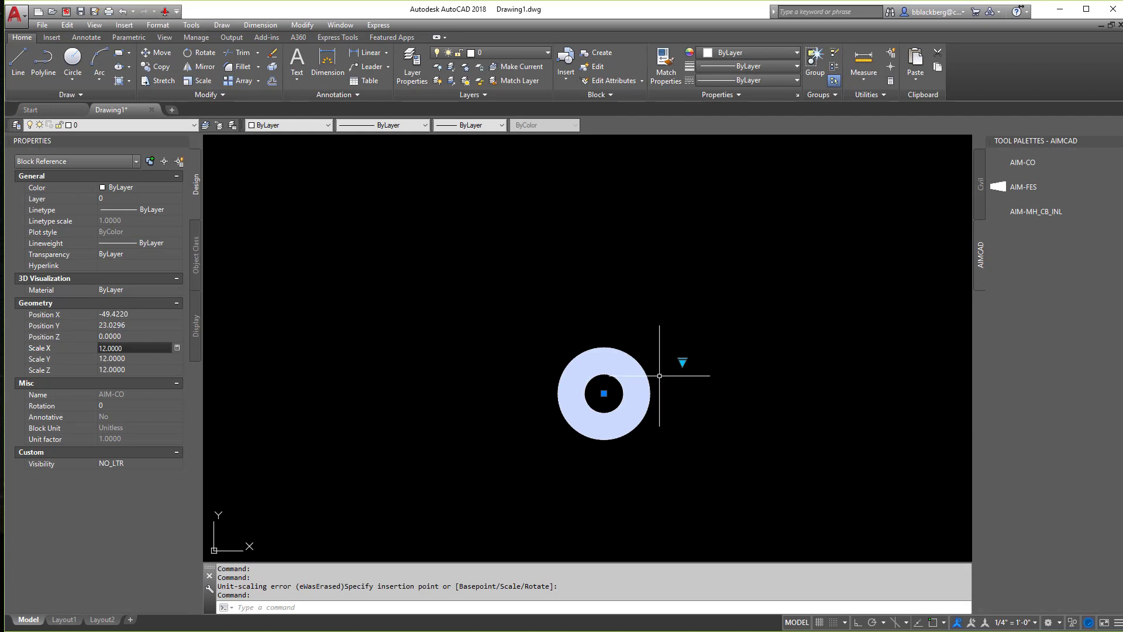
key(Escape)
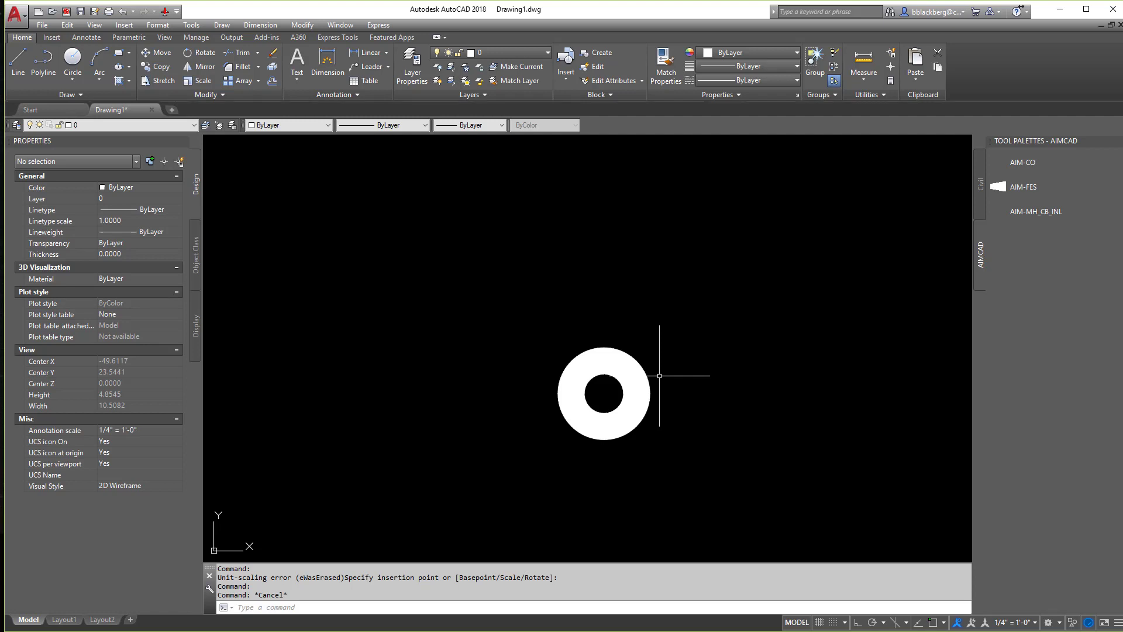
In Customize Palettes, rename the AIMCAD palette to Proposed Storm
right_click(1023, 143)
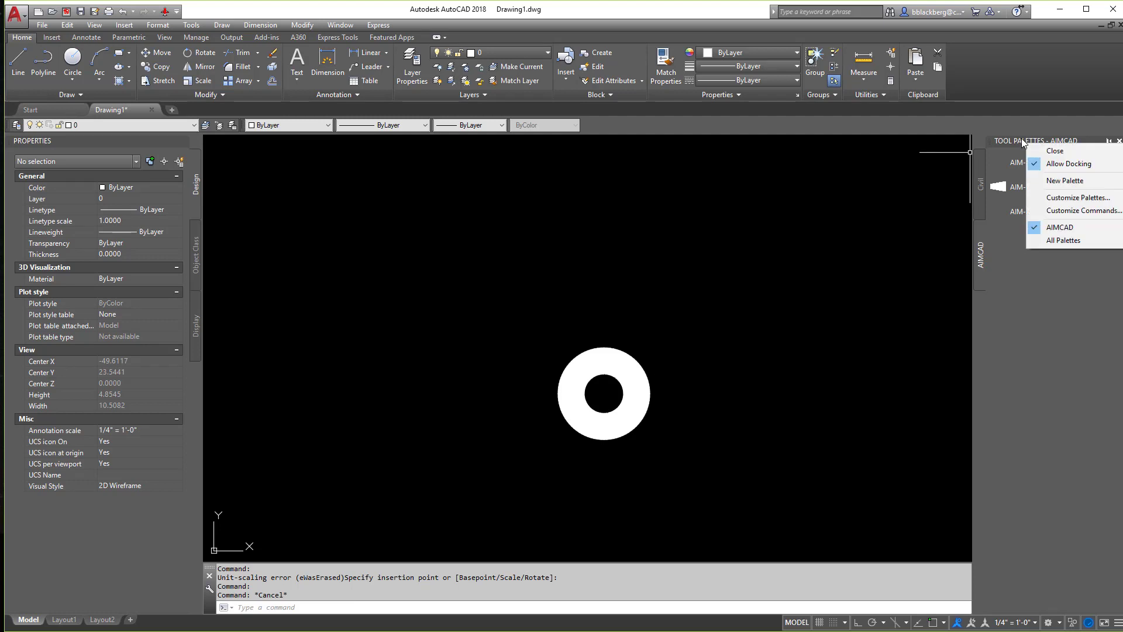
click(1079, 199)
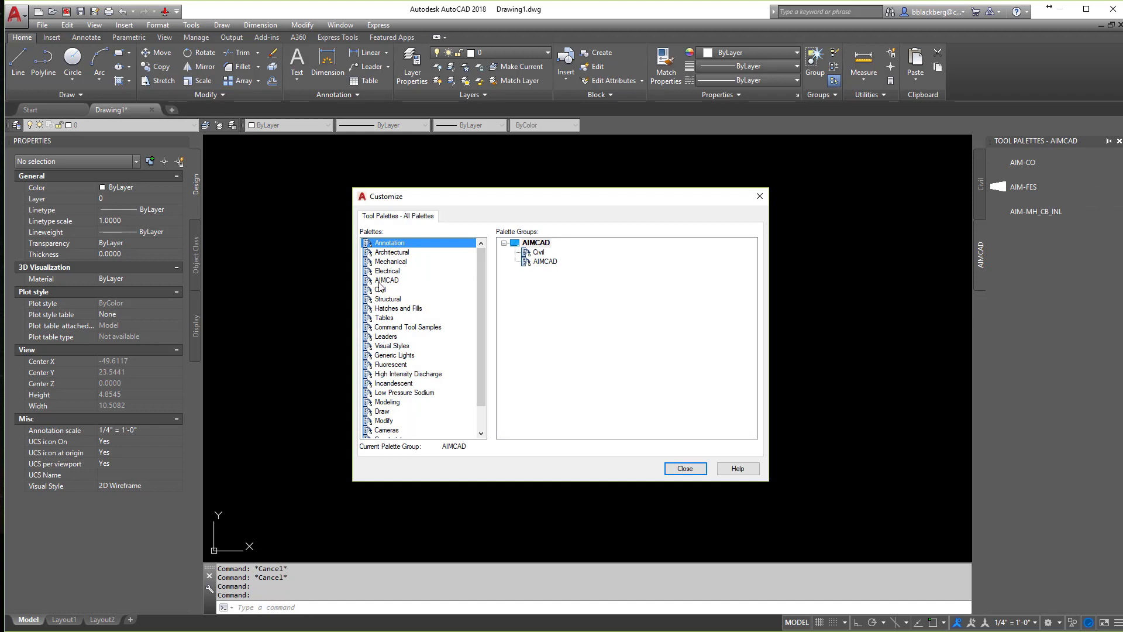
right_click(382, 281)
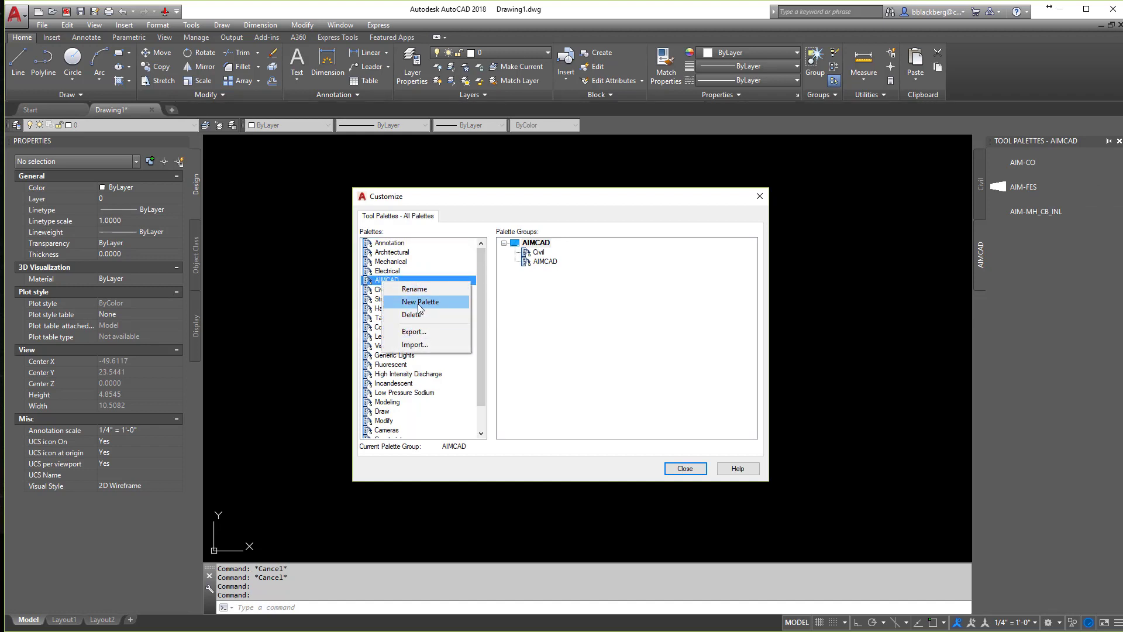
click(419, 289)
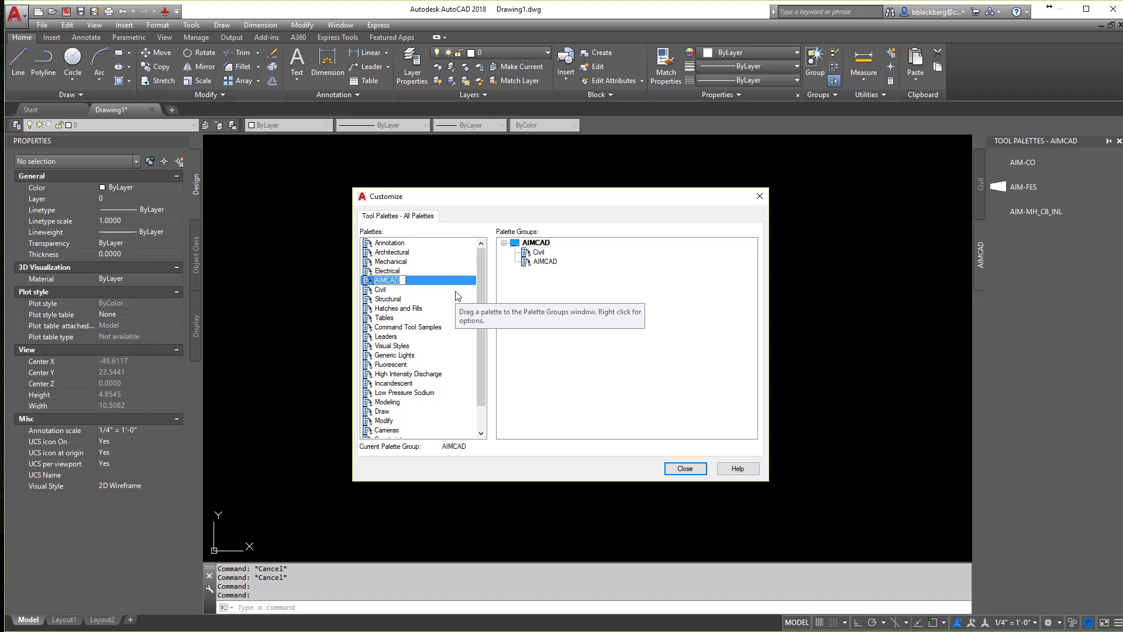
text(Proposed)
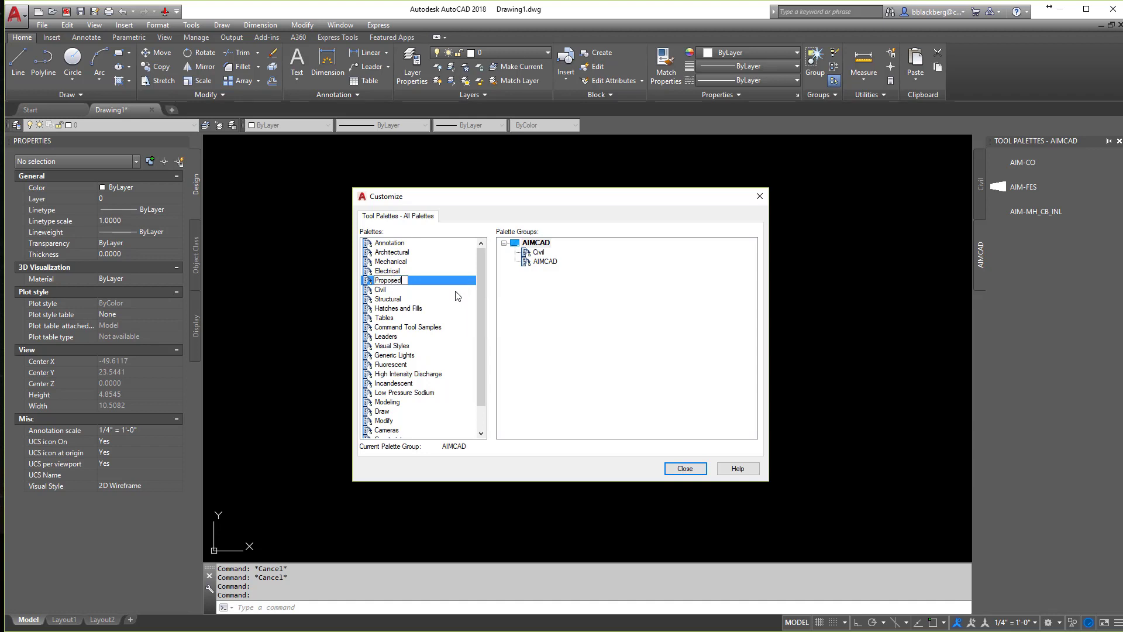
text( Storm)
key(Return)
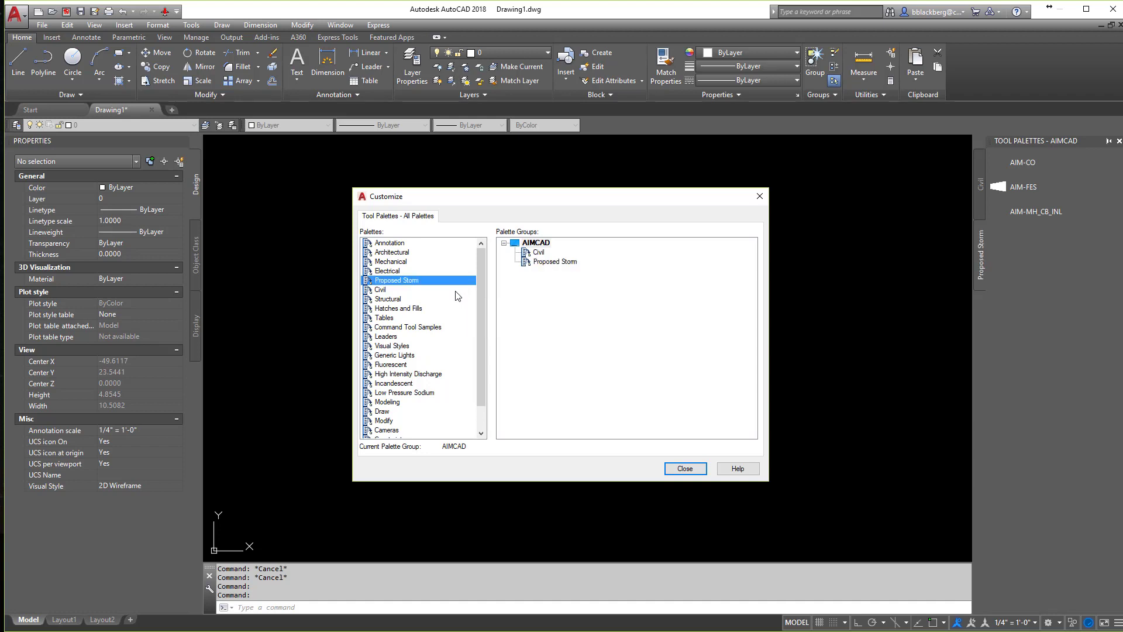
Create a new palette named Proposed San in the AIMCAD group
right_click(402, 286)
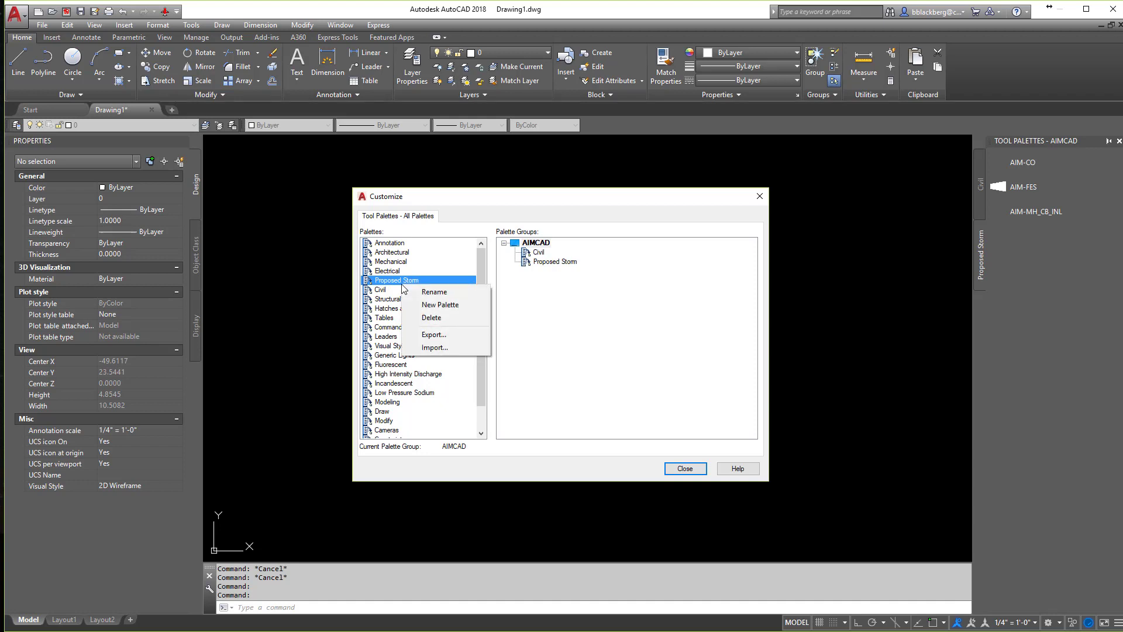
click(435, 304)
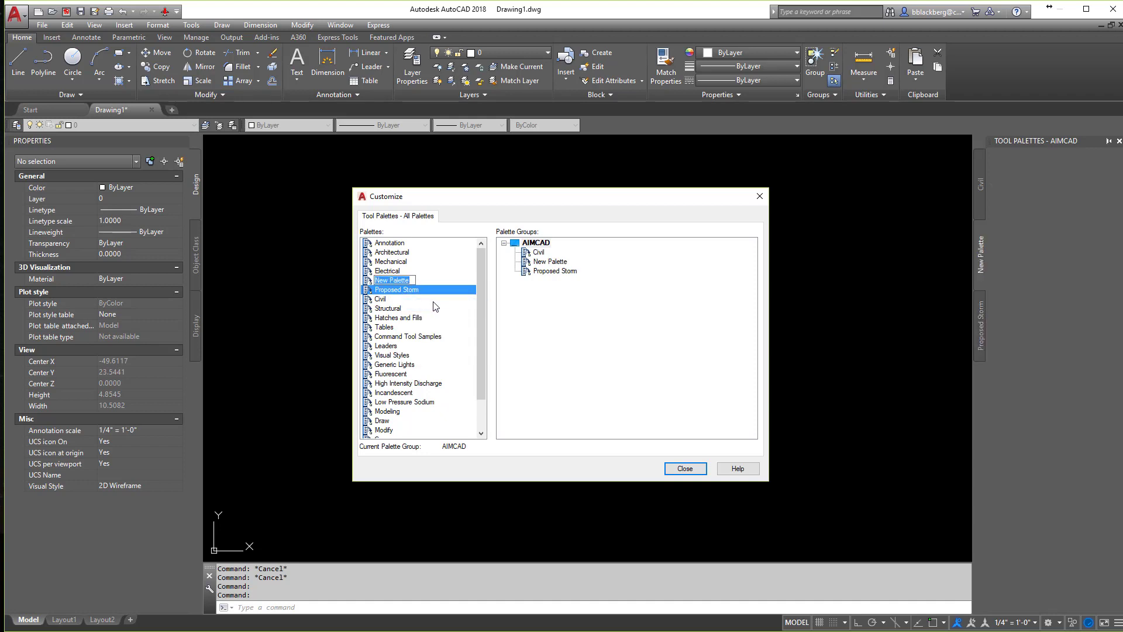
text(S)
text(roposed )
text(San)
key(Return)
click(410, 282)
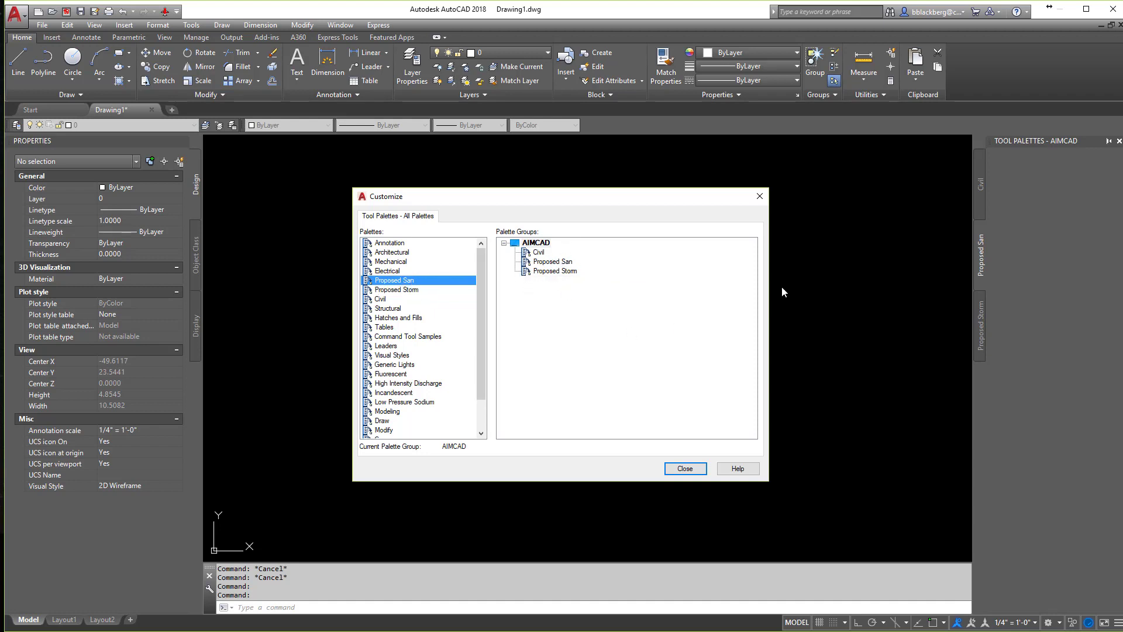
Close Customize Palettes and compare the palettes, ending on the empty Proposed San palette
click(683, 469)
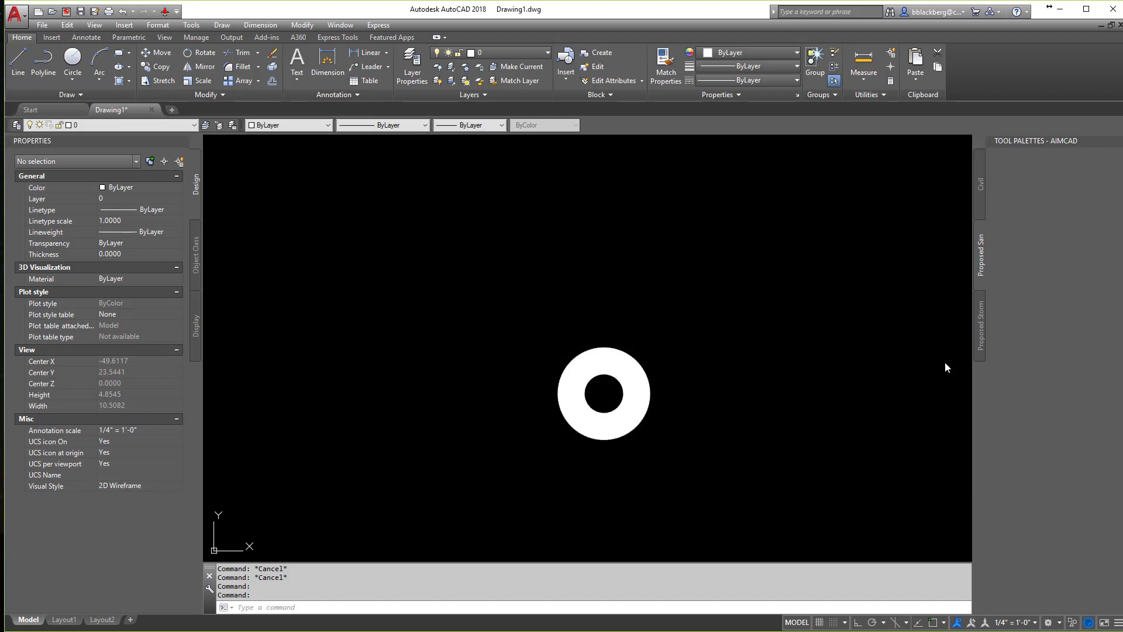
click(982, 341)
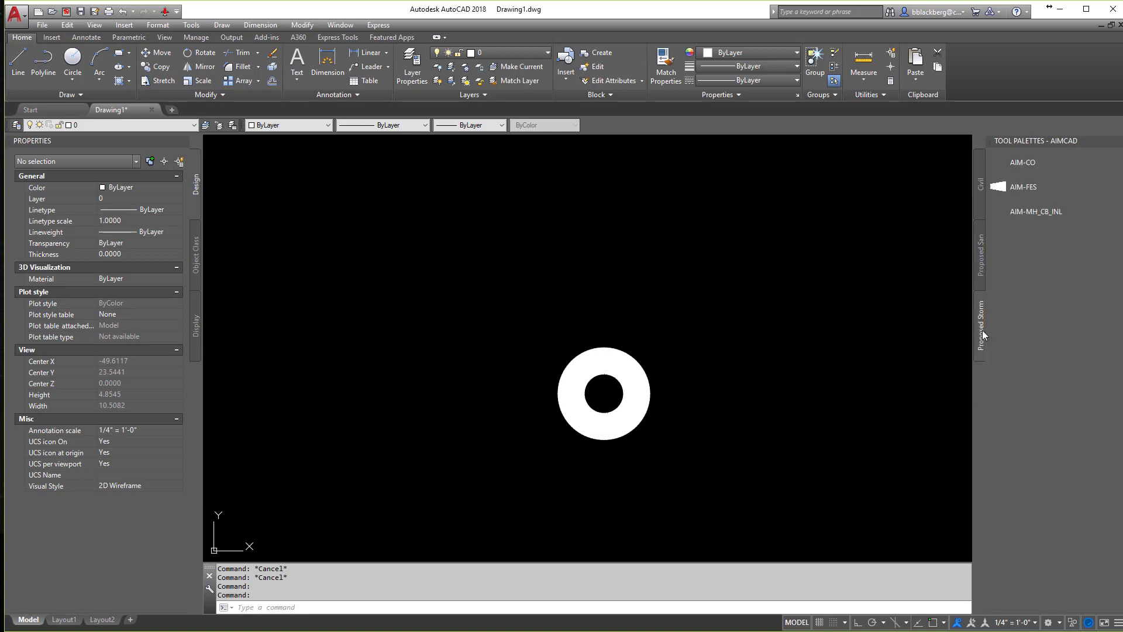
click(978, 270)
click(978, 308)
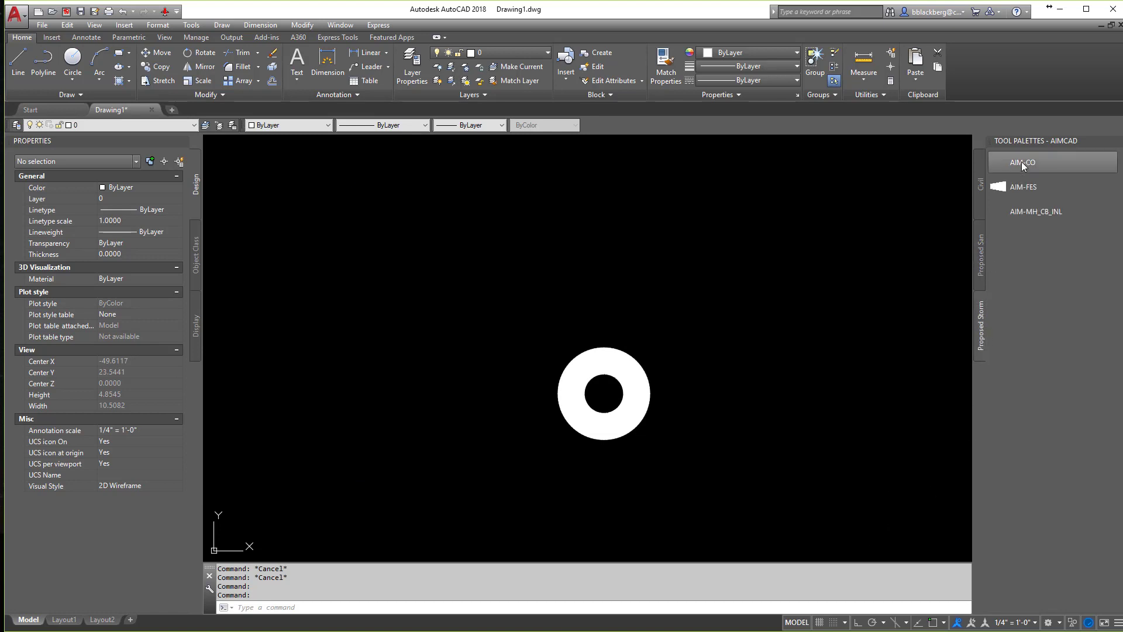
click(984, 264)
click(982, 310)
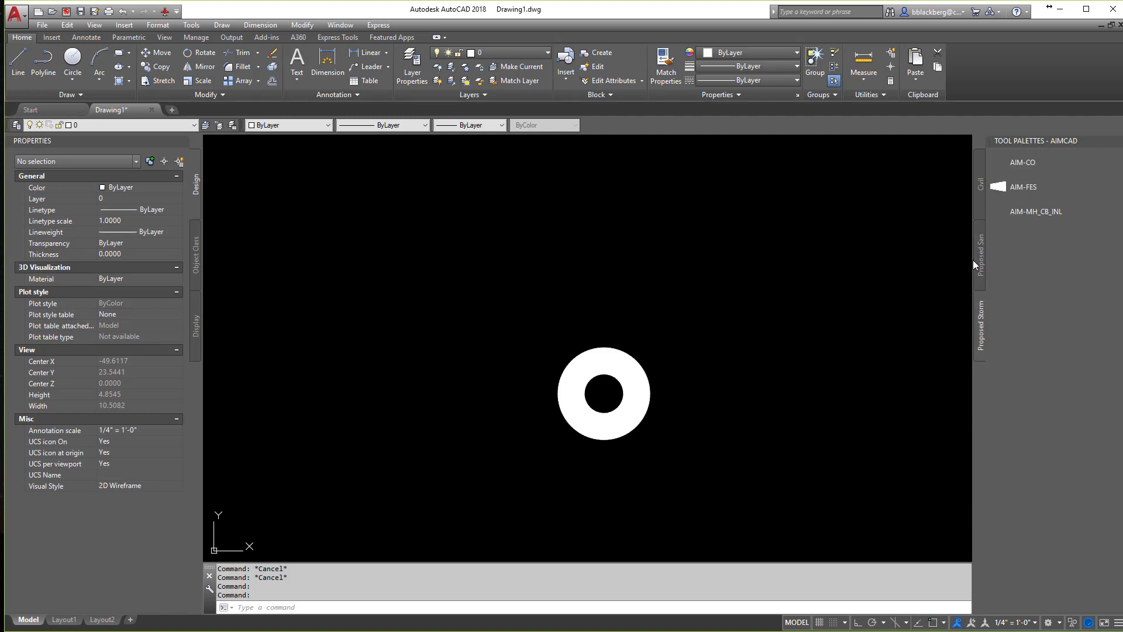
click(979, 275)
click(978, 310)
click(980, 257)
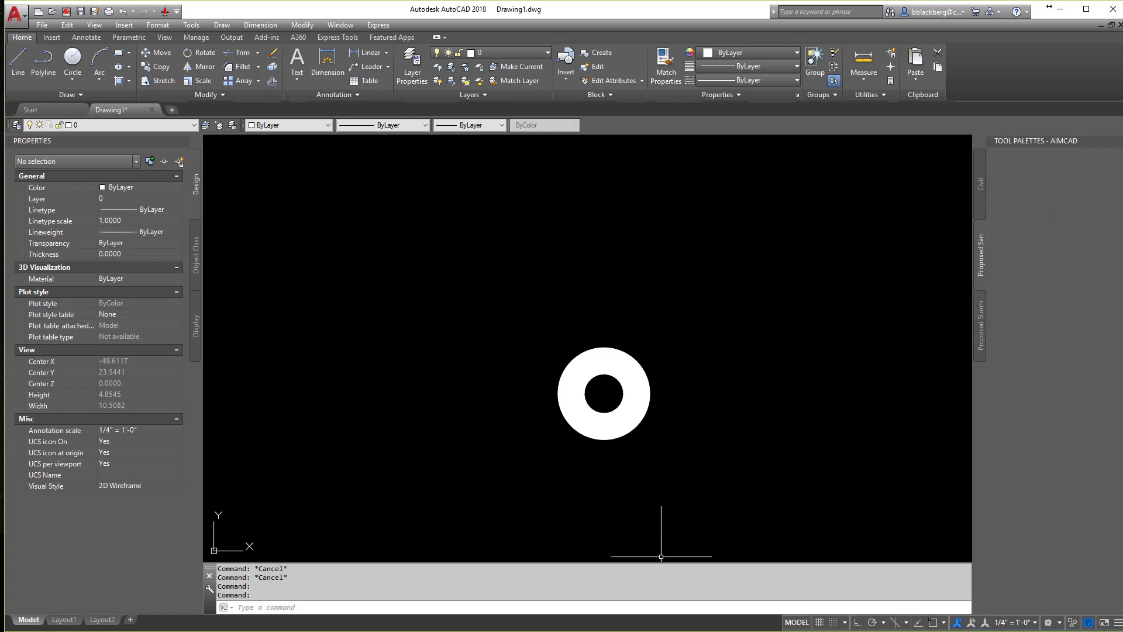
Browse File Explorer to AIMCAD\Blocks\Engineering and drag AIM-CO.dwg onto the Proposed San palette
key(super+e)
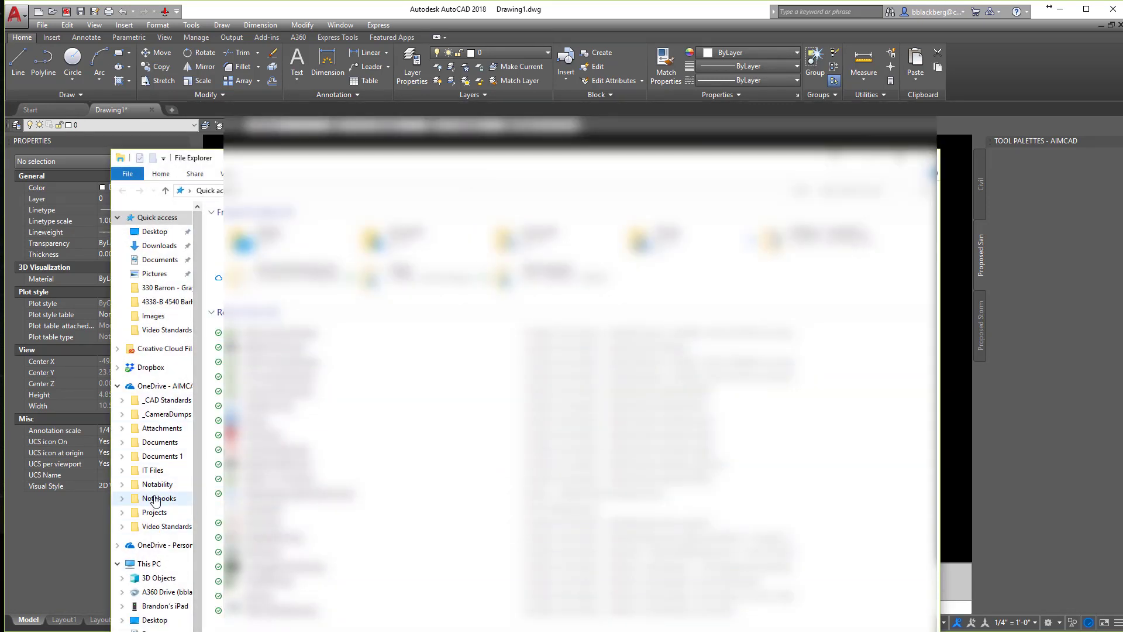
click(166, 400)
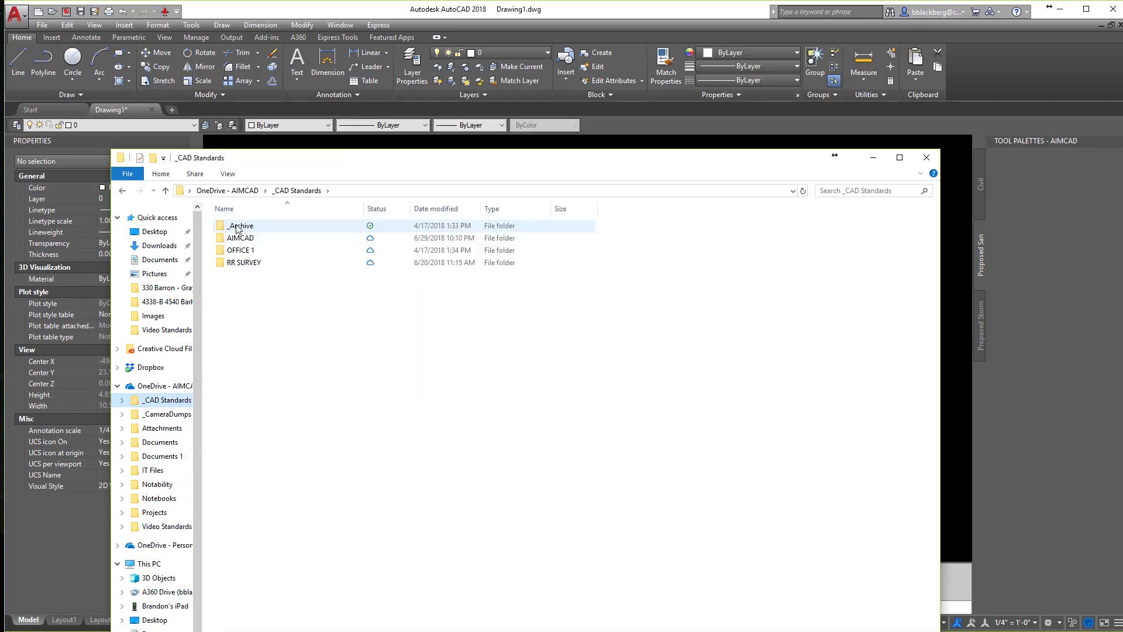
double_click(249, 238)
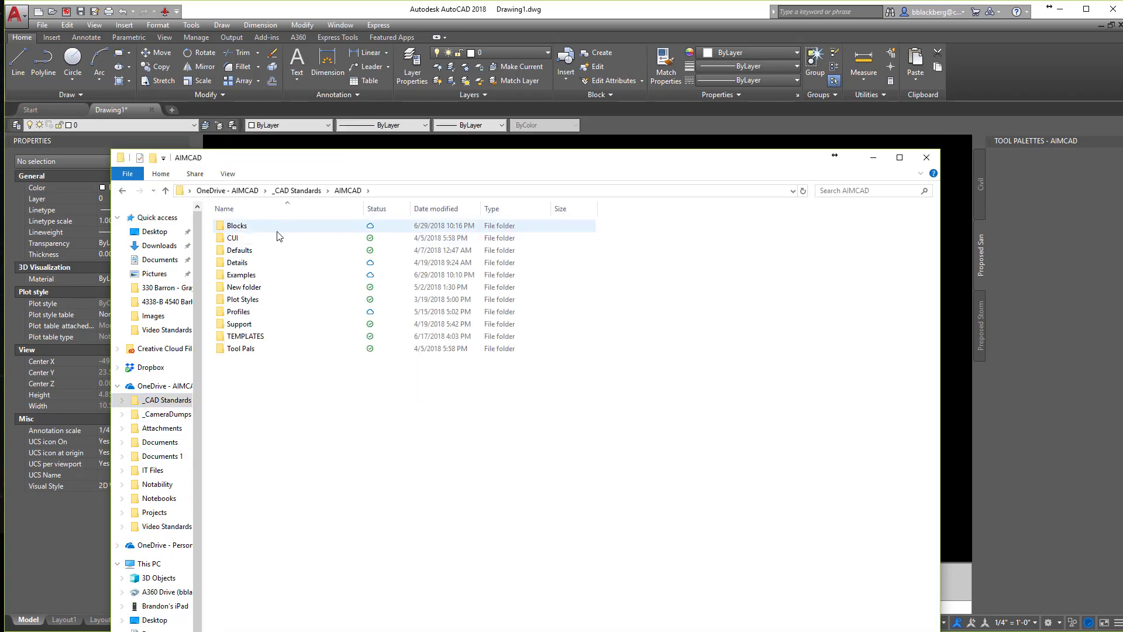
double_click(243, 227)
double_click(246, 237)
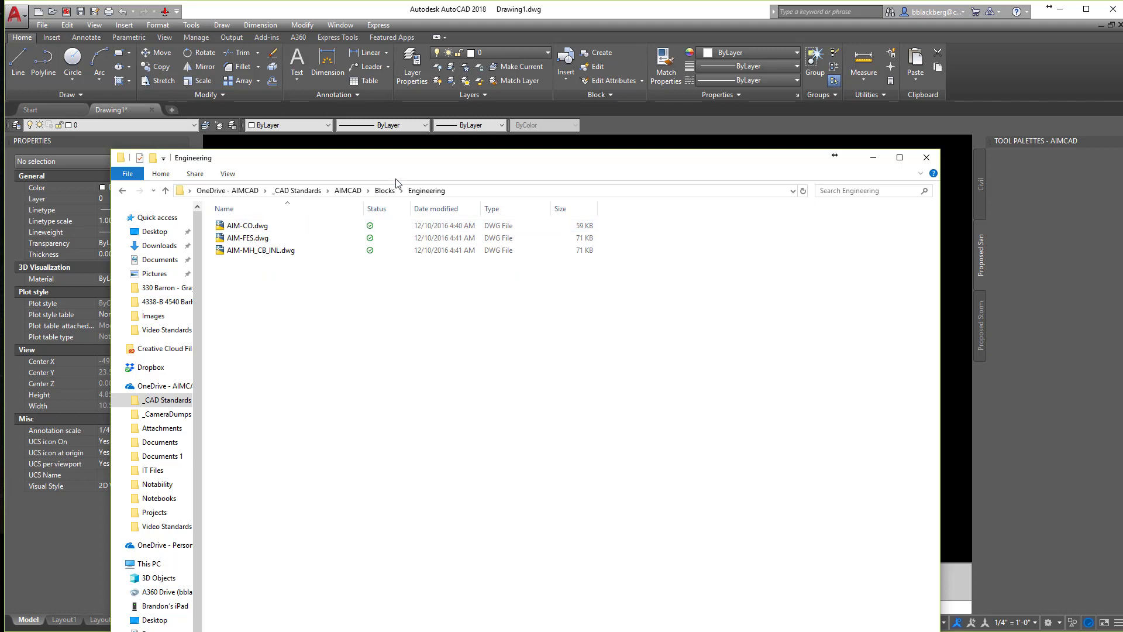
drag(257, 227, 1023, 269)
click(926, 157)
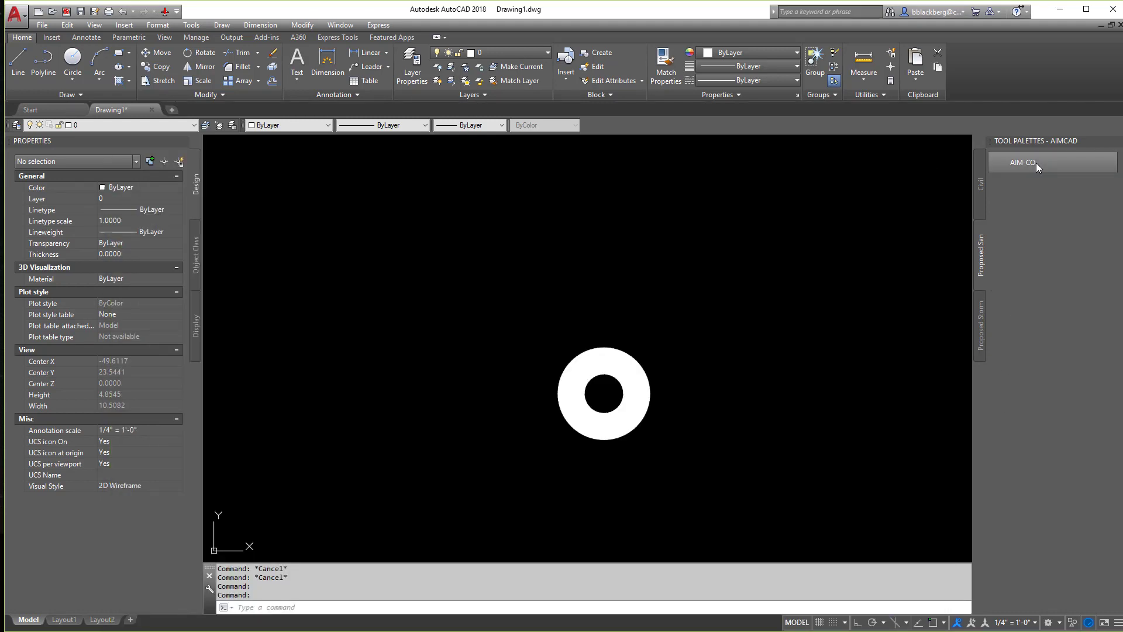
right_click(1036, 163)
click(1074, 260)
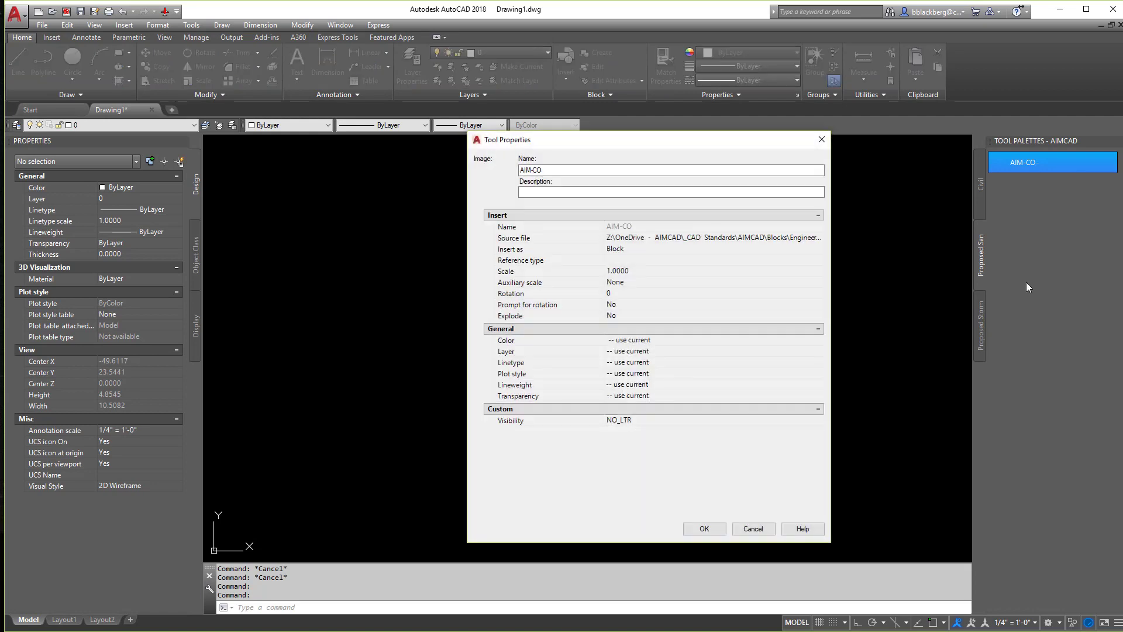
click(655, 352)
click(650, 352)
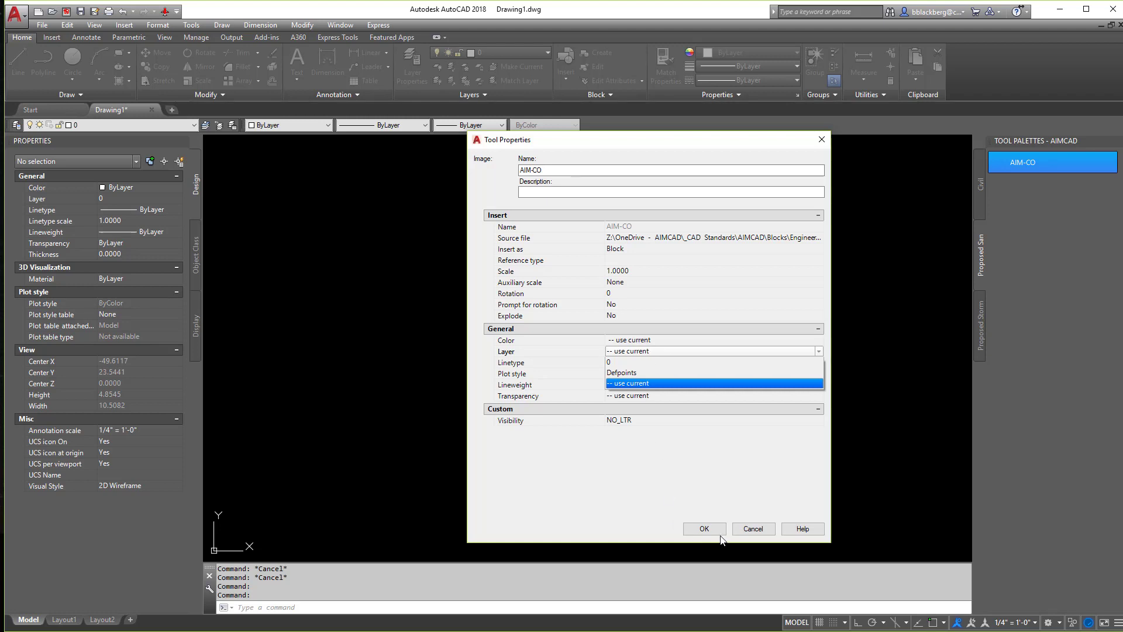
click(747, 534)
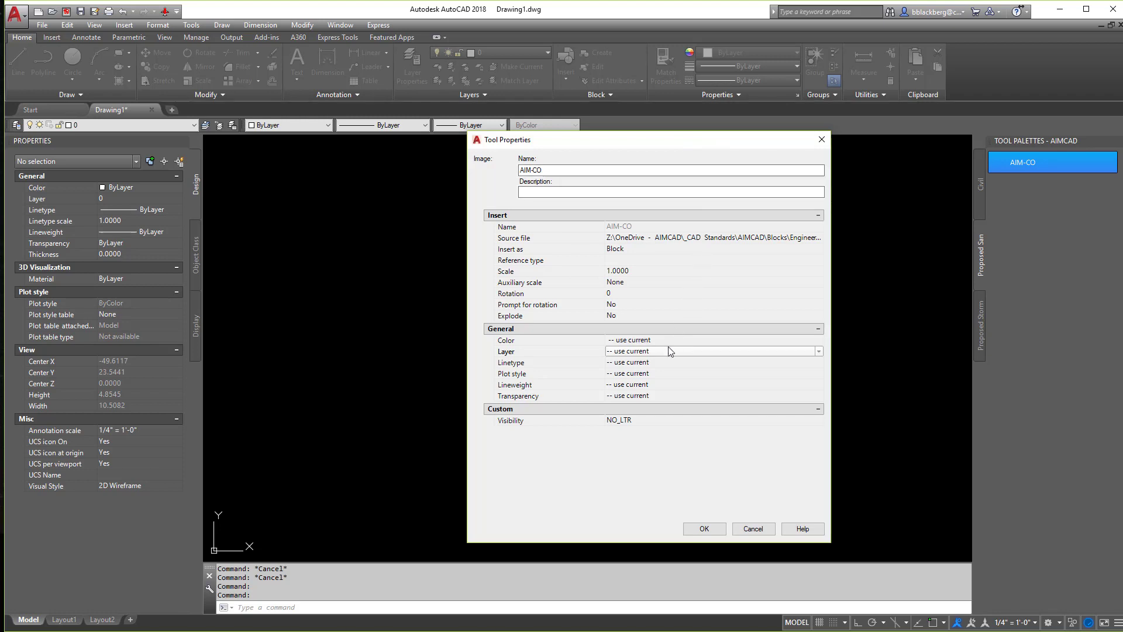
click(752, 529)
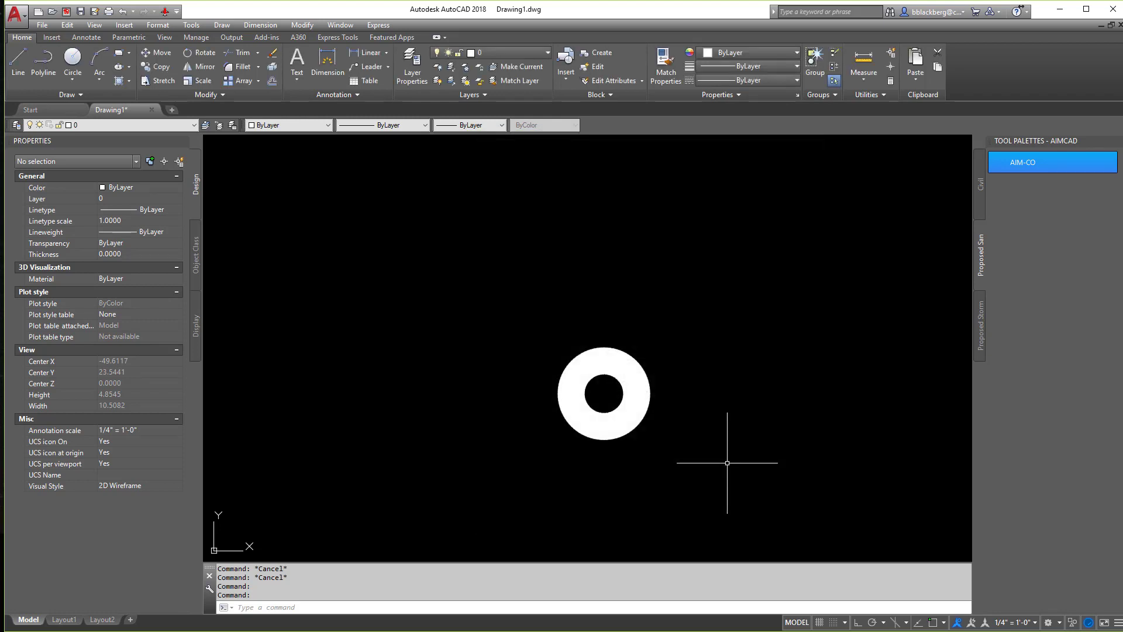
text(op)
key(Return)
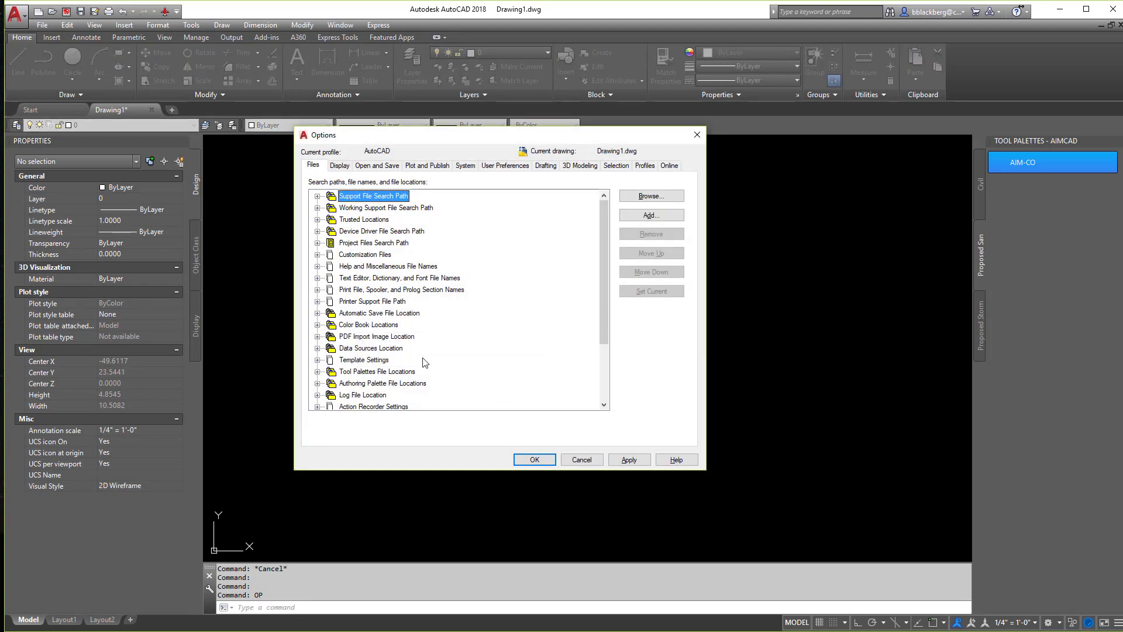
click(318, 372)
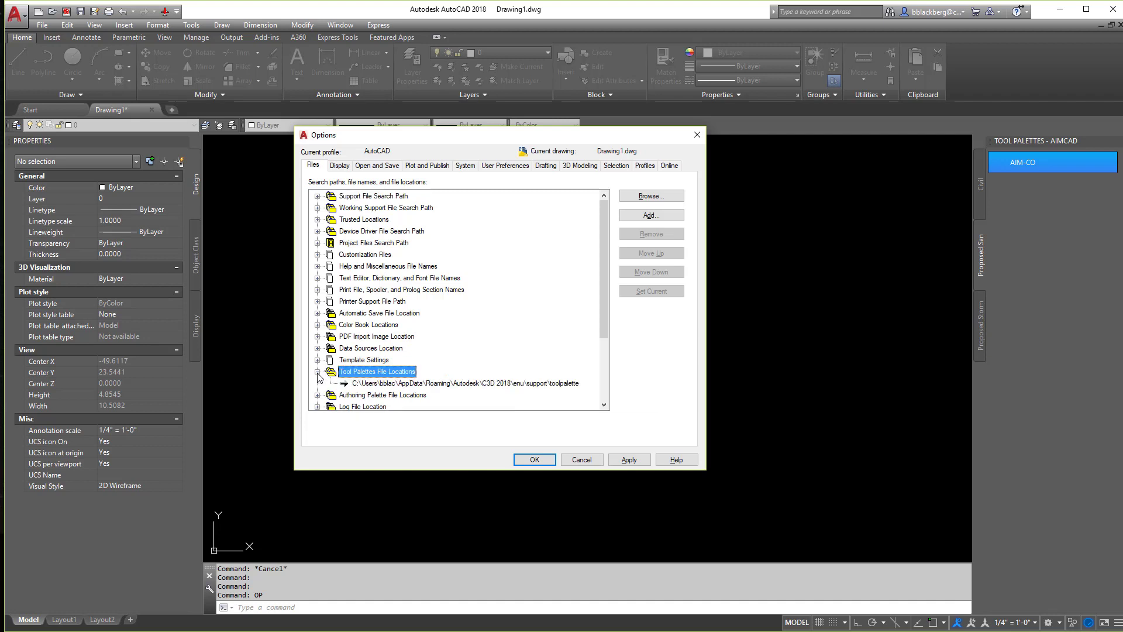
scroll(471, 364, down, 1)
click(513, 349)
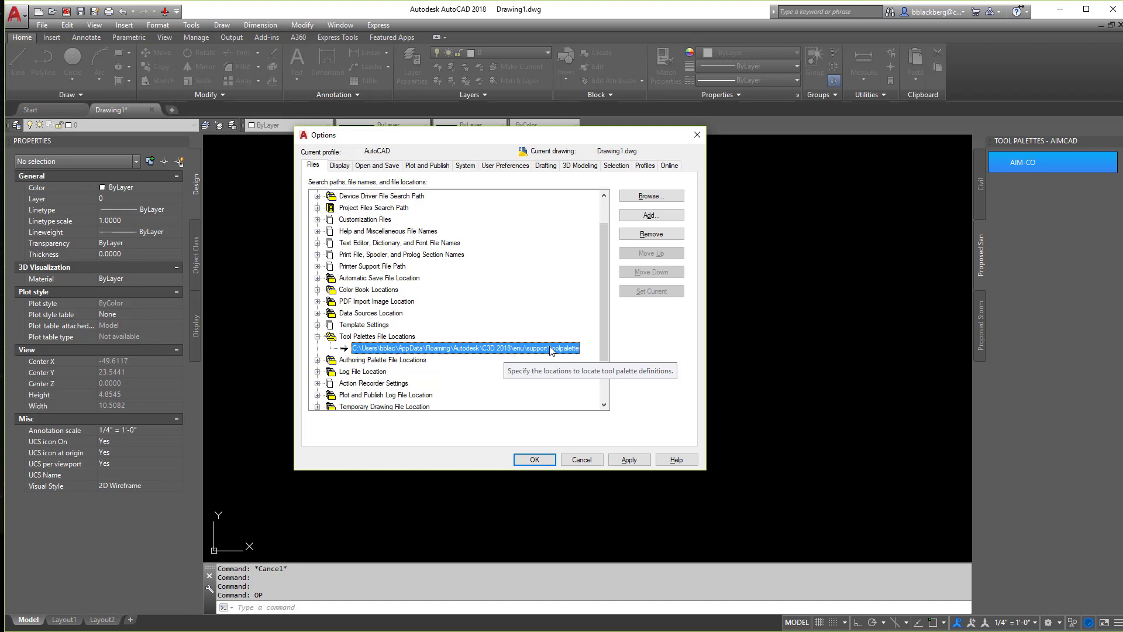
Close the Options dialog without applying changes, then window-select and delete the AIM-CO donut block
click(591, 462)
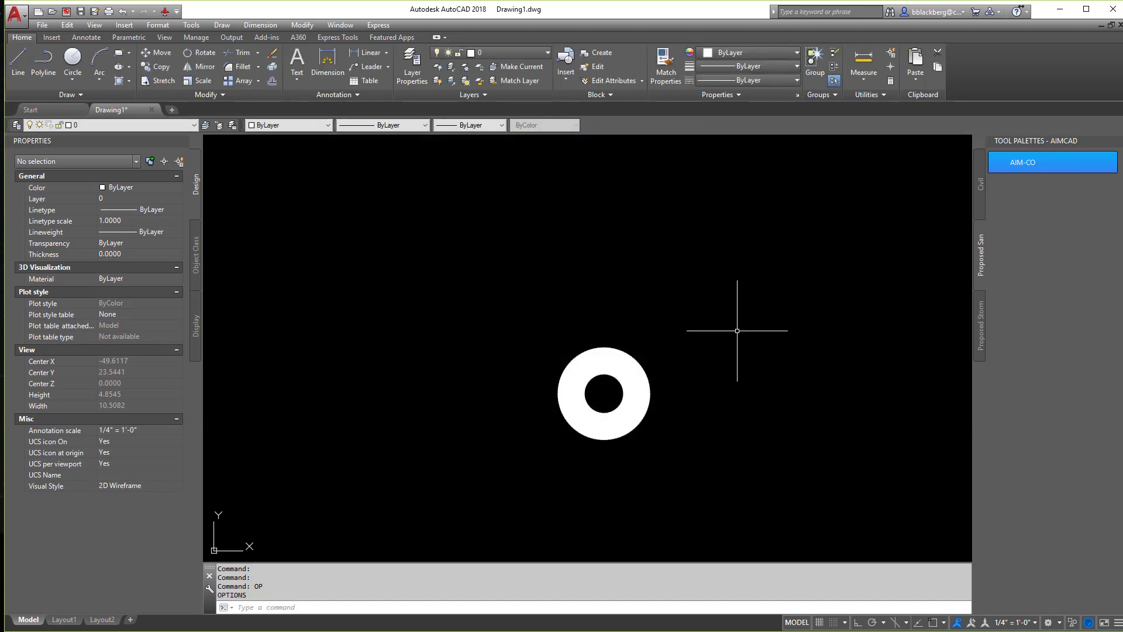
click(741, 323)
click(581, 411)
key(Delete)
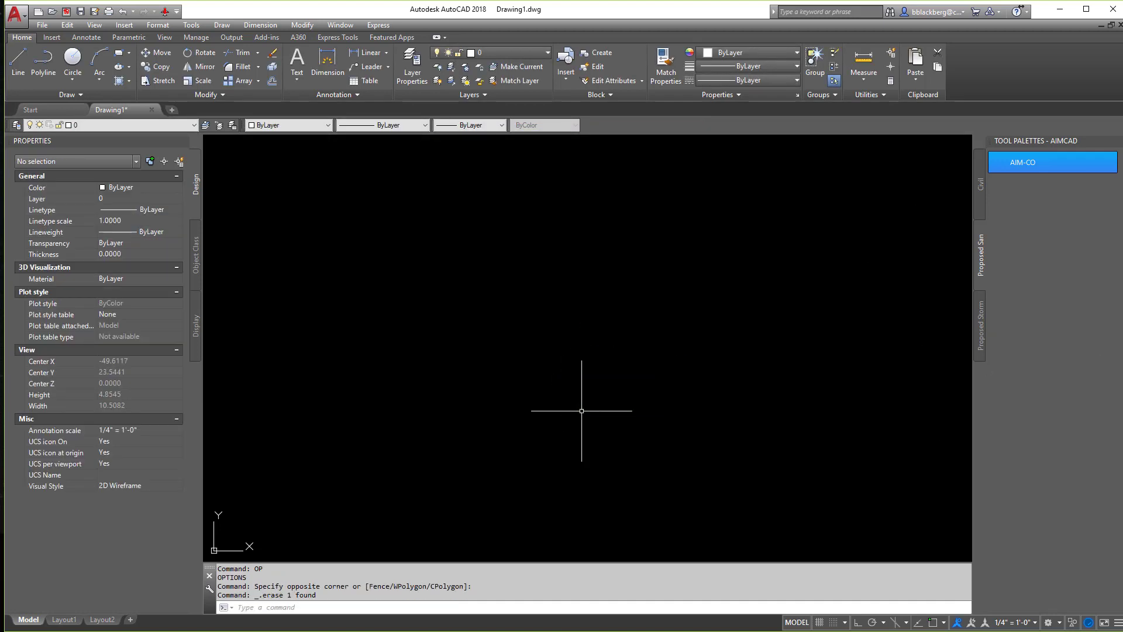